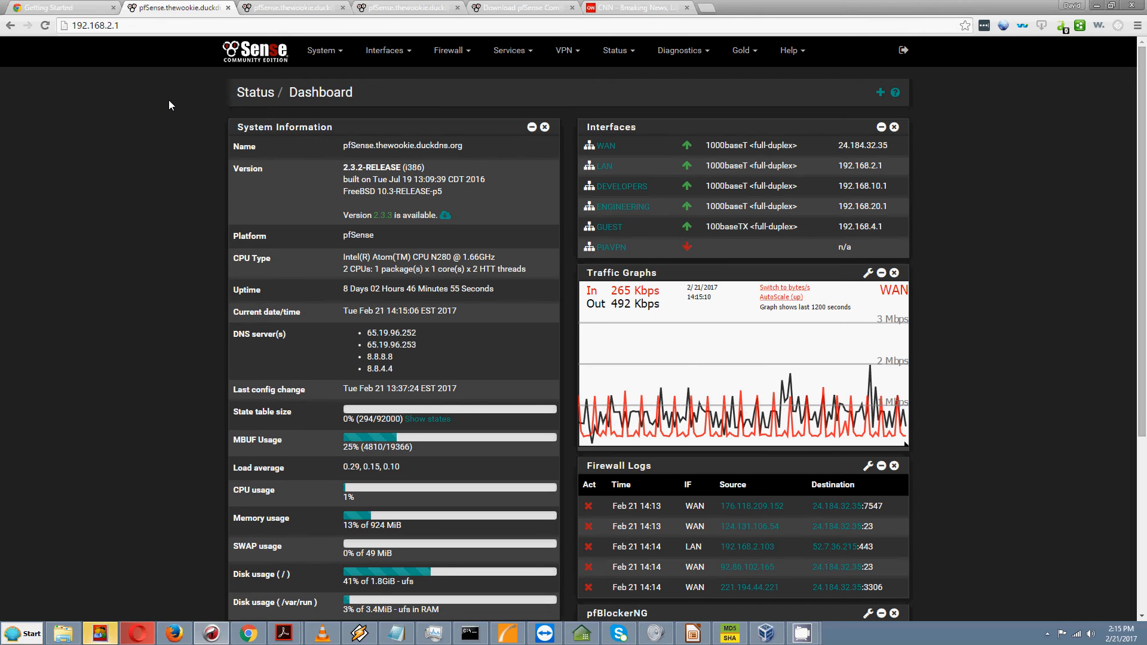
Open the General Setup page in a new browser tab and switch to it
{"action": "left_click", "coordinate": [340, 55]}
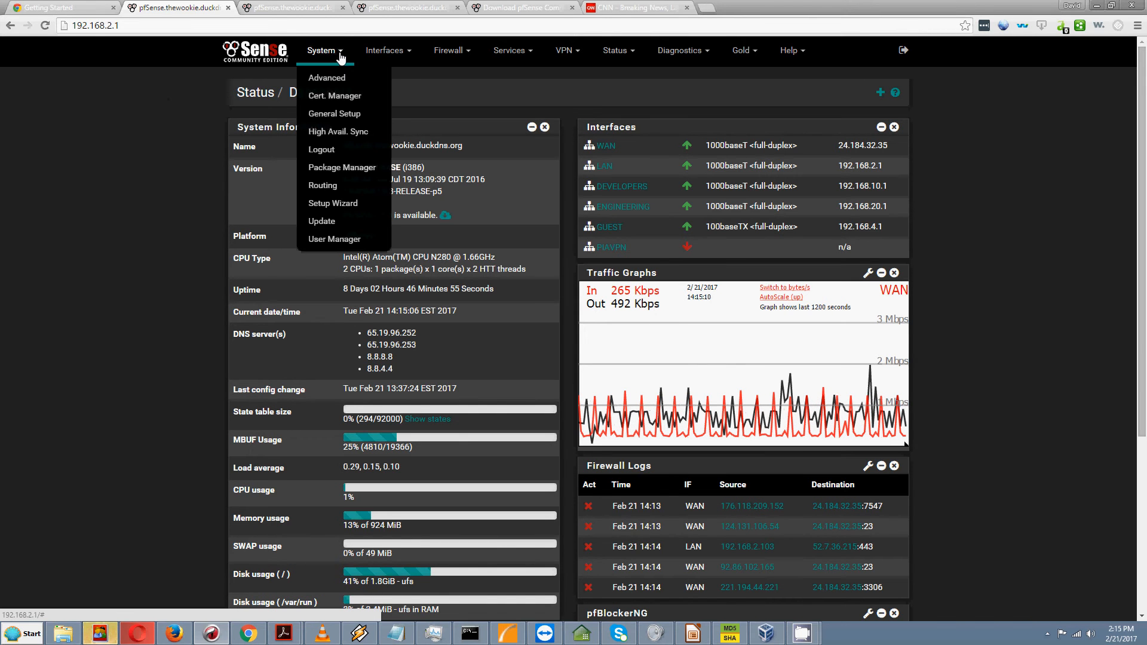
{"action": "right_click", "coordinate": [331, 118]}
{"action": "left_click", "coordinate": [341, 123]}
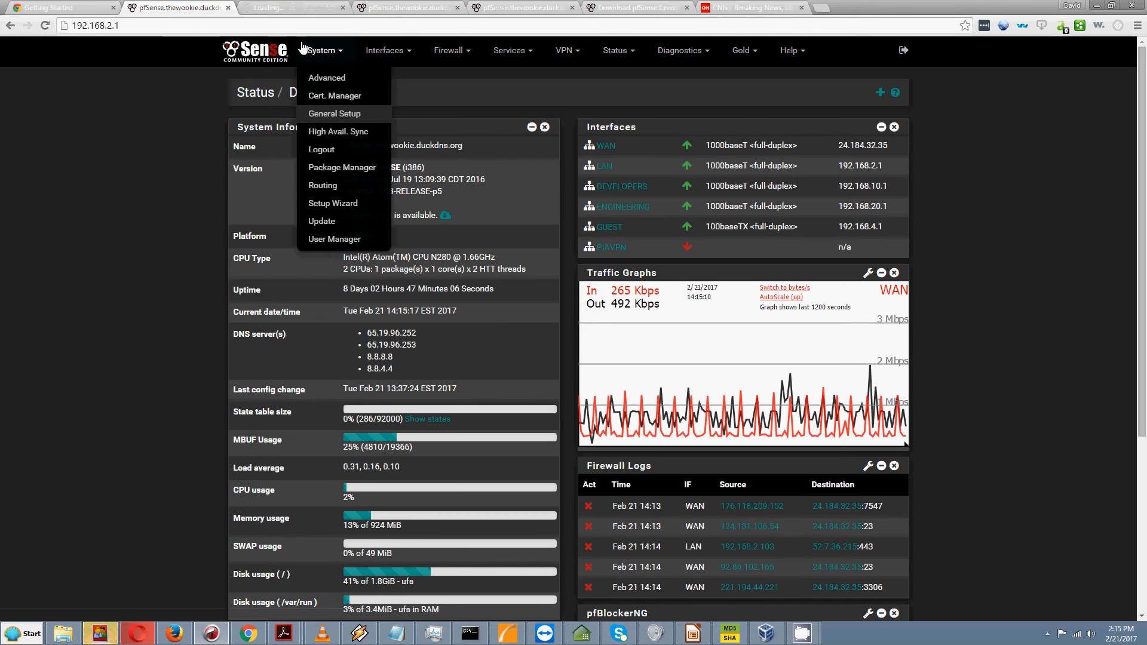
{"action": "left_click", "coordinate": [286, 8]}
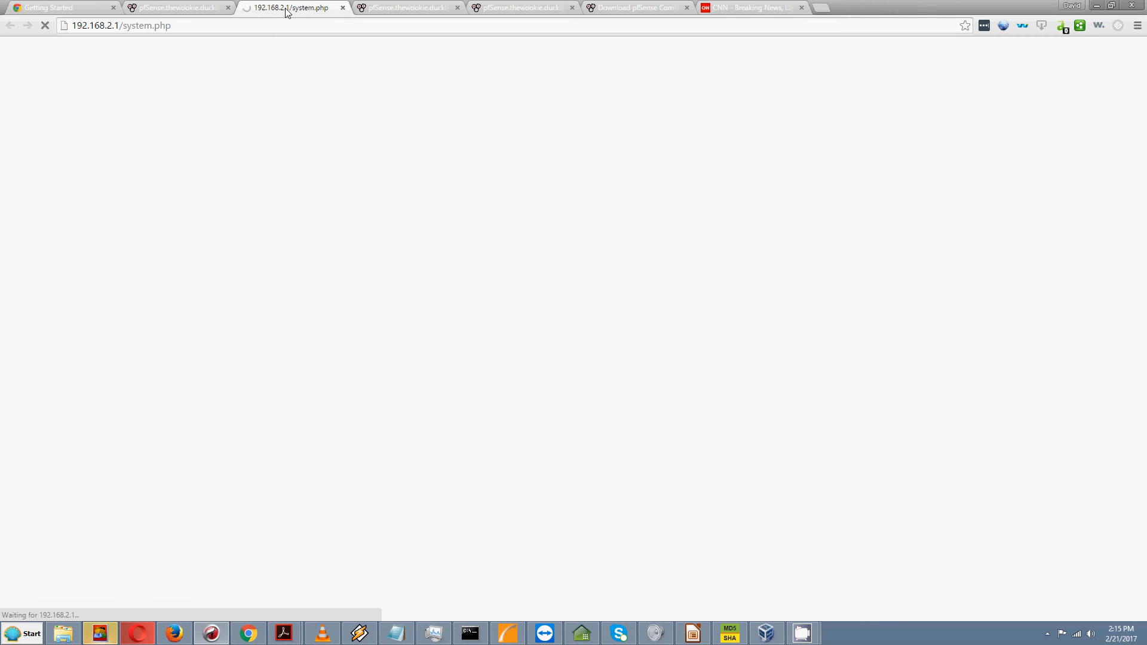
{"action": "left_click", "coordinate": [212, 9]}
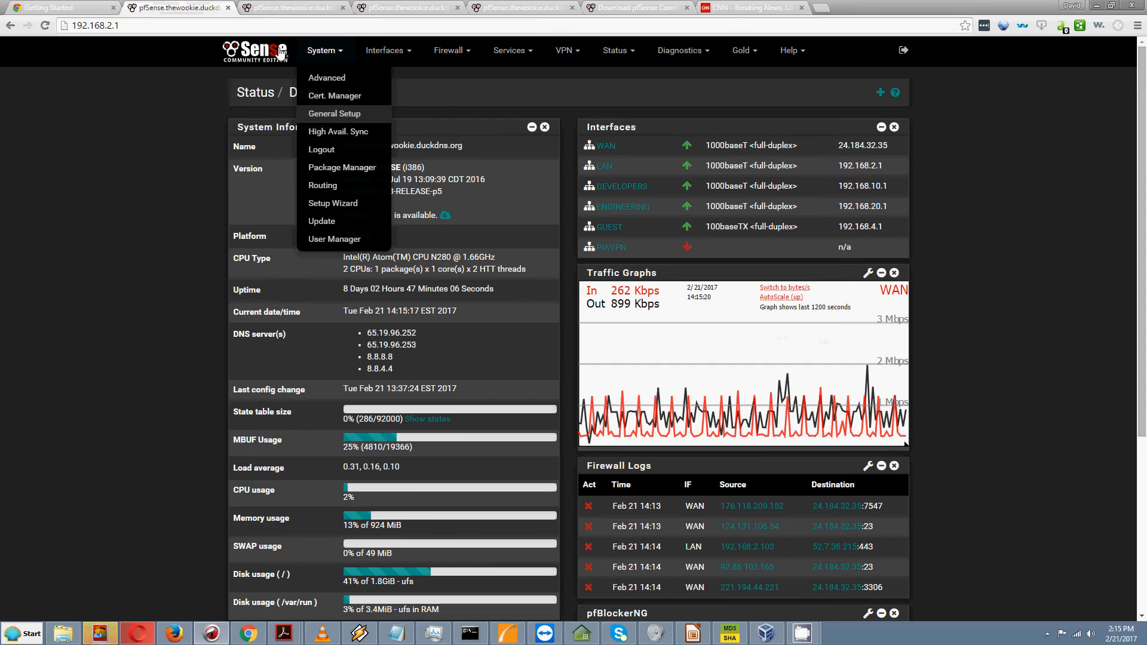
{"action": "left_click", "coordinate": [296, 9]}
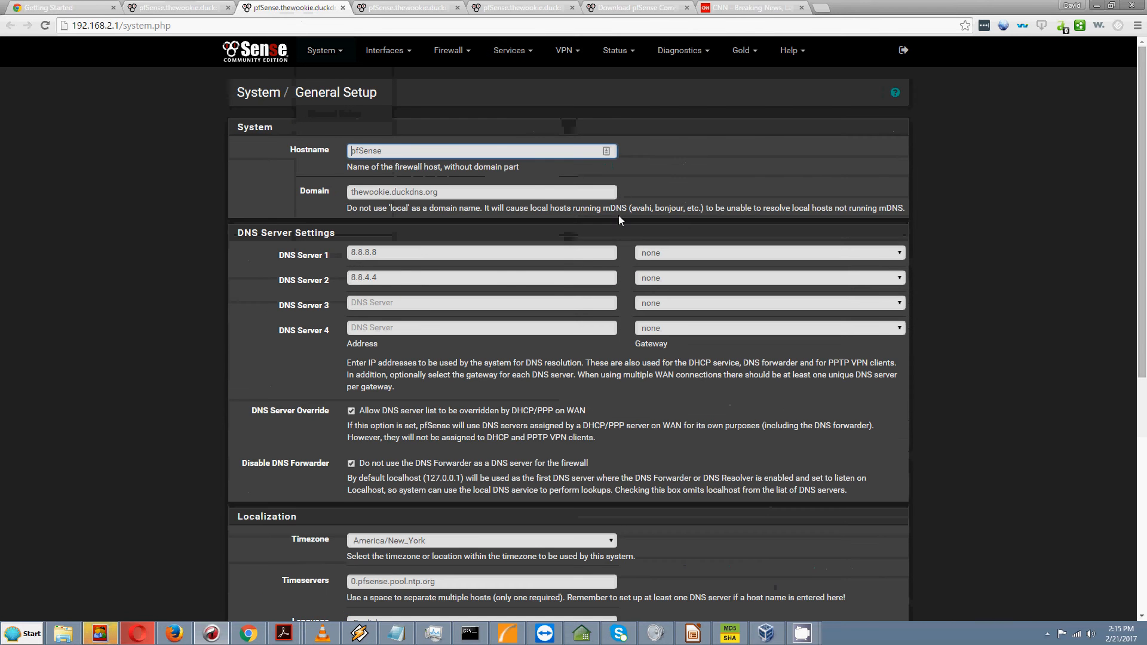
Set the webConfigurator theme to pfSense and check the Top Navigation options, keeping it Fixed
{"action": "scroll", "coordinate": [616, 313], "scroll_direction": "down", "scroll_amount": 7}
{"action": "scroll", "coordinate": [616, 308], "scroll_direction": "up", "scroll_amount": 1}
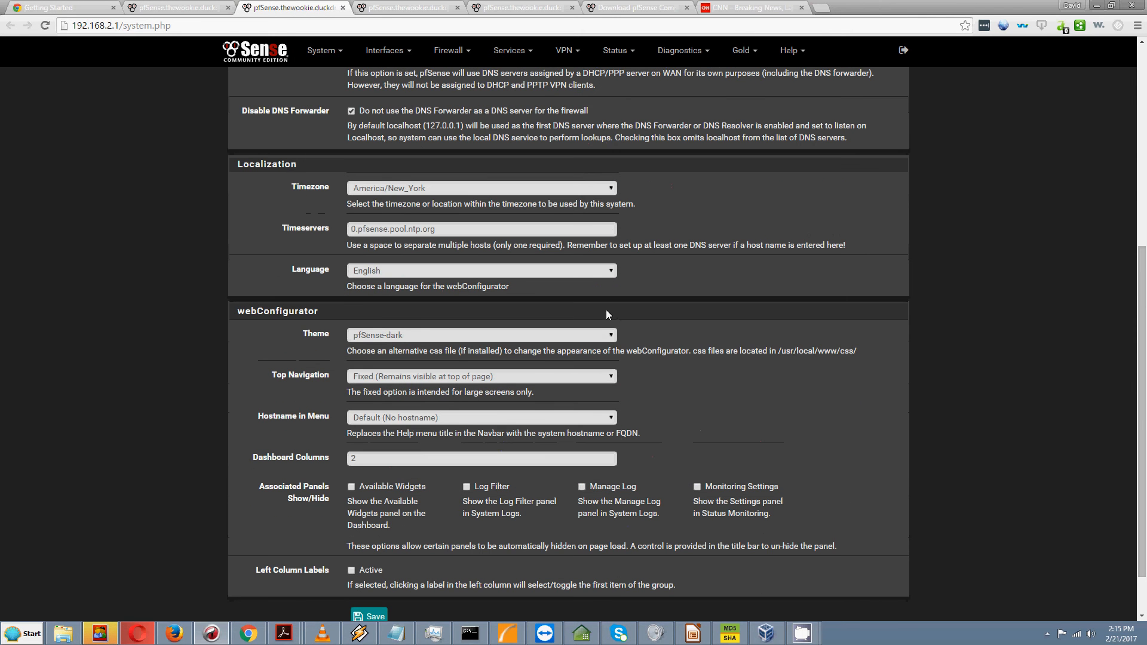
{"action": "left_click", "coordinate": [503, 337]}
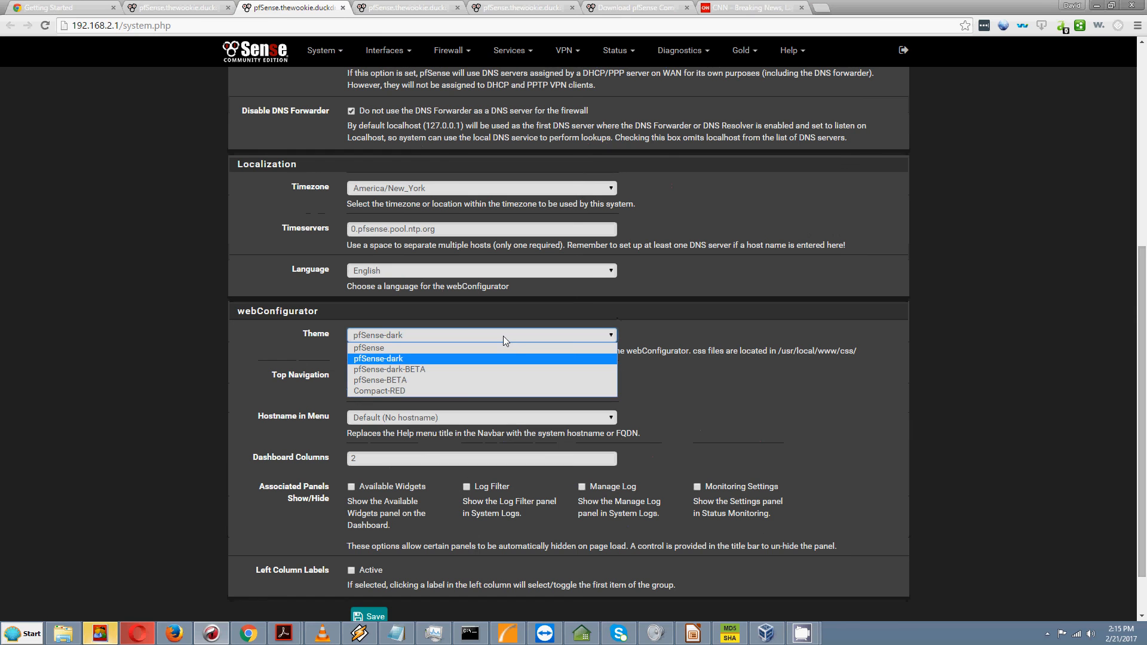
{"action": "left_click", "coordinate": [381, 349]}
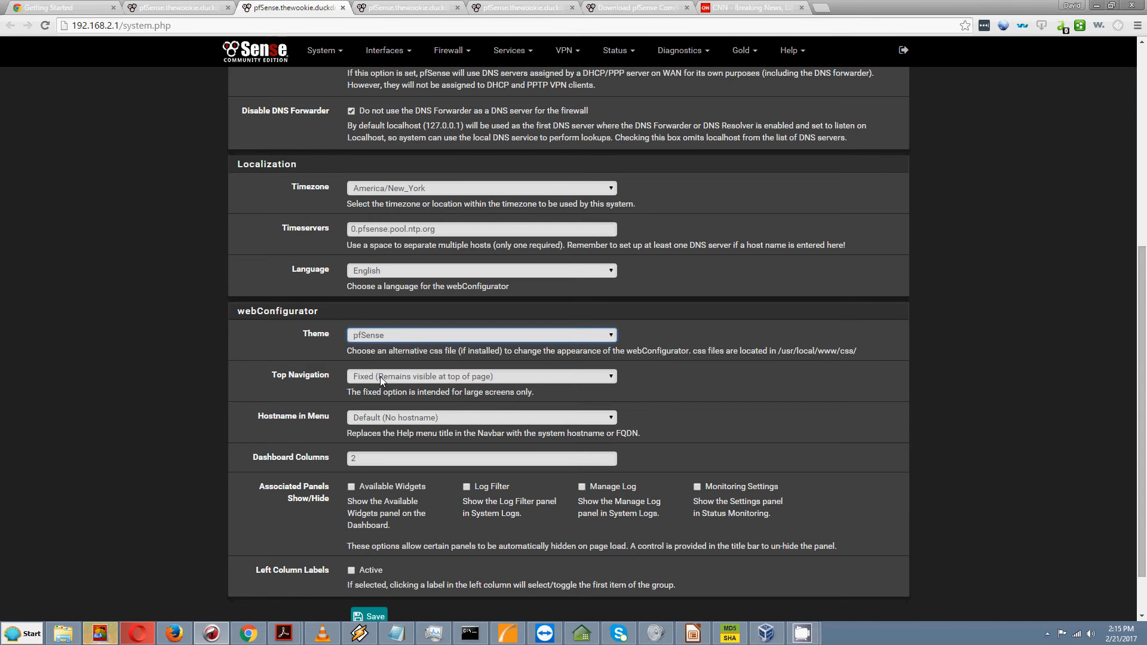
{"action": "left_click", "coordinate": [379, 376]}
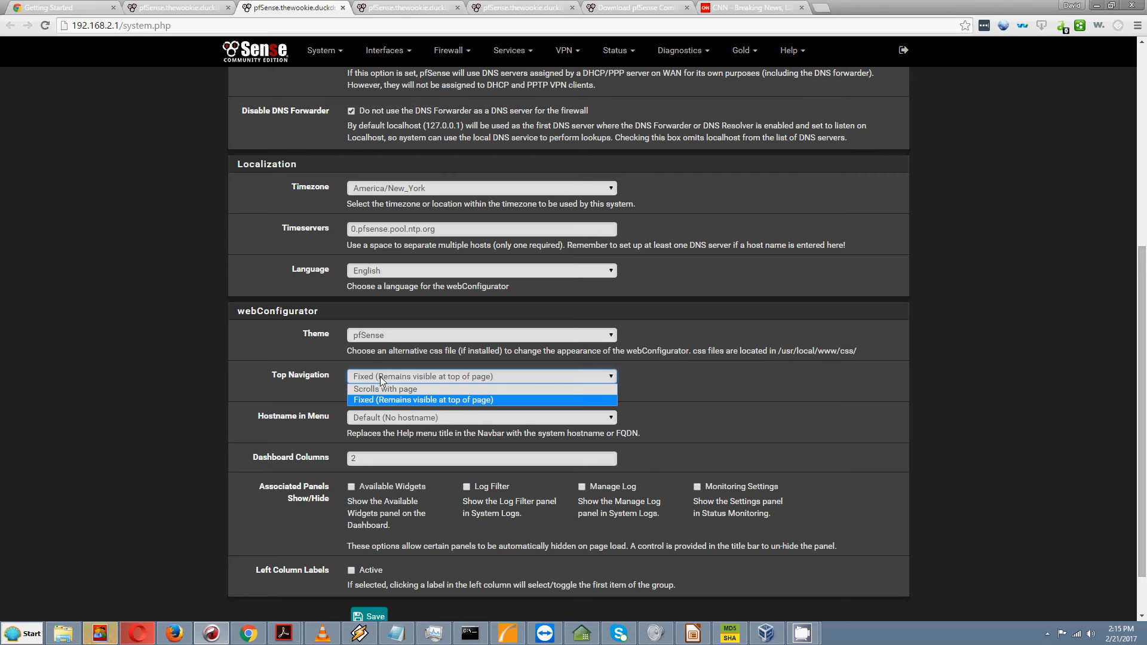
{"action": "left_click", "coordinate": [380, 376]}
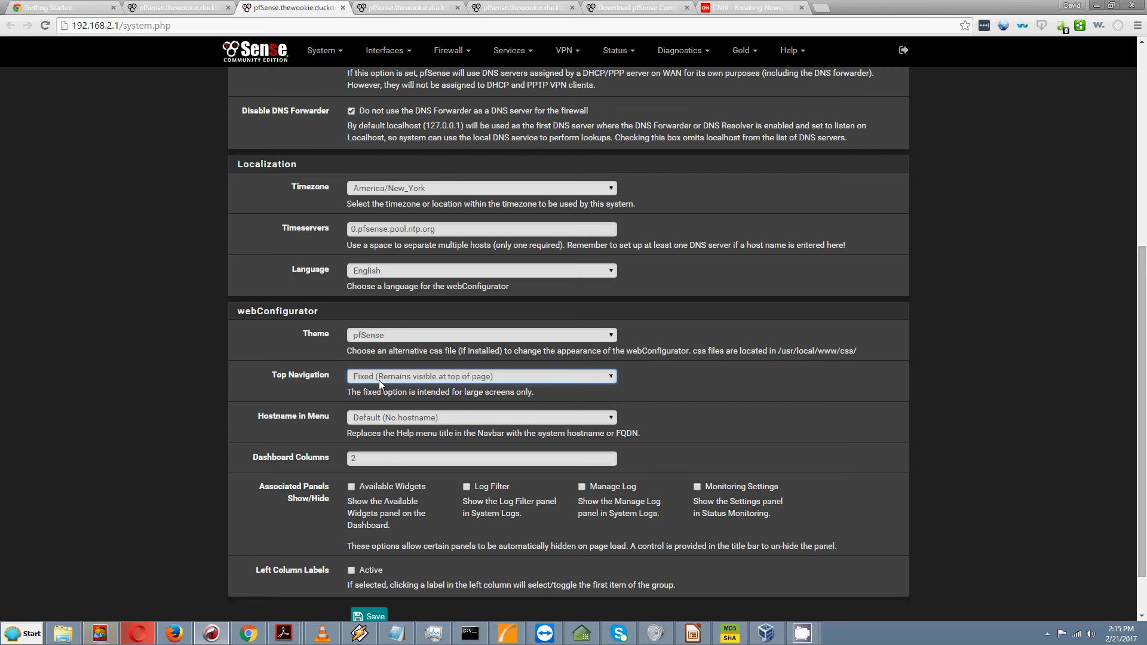
Set Dashboard Columns to 1, save the general settings, and reload the dashboard in its own tab
{"action": "left_click", "coordinate": [377, 460]}
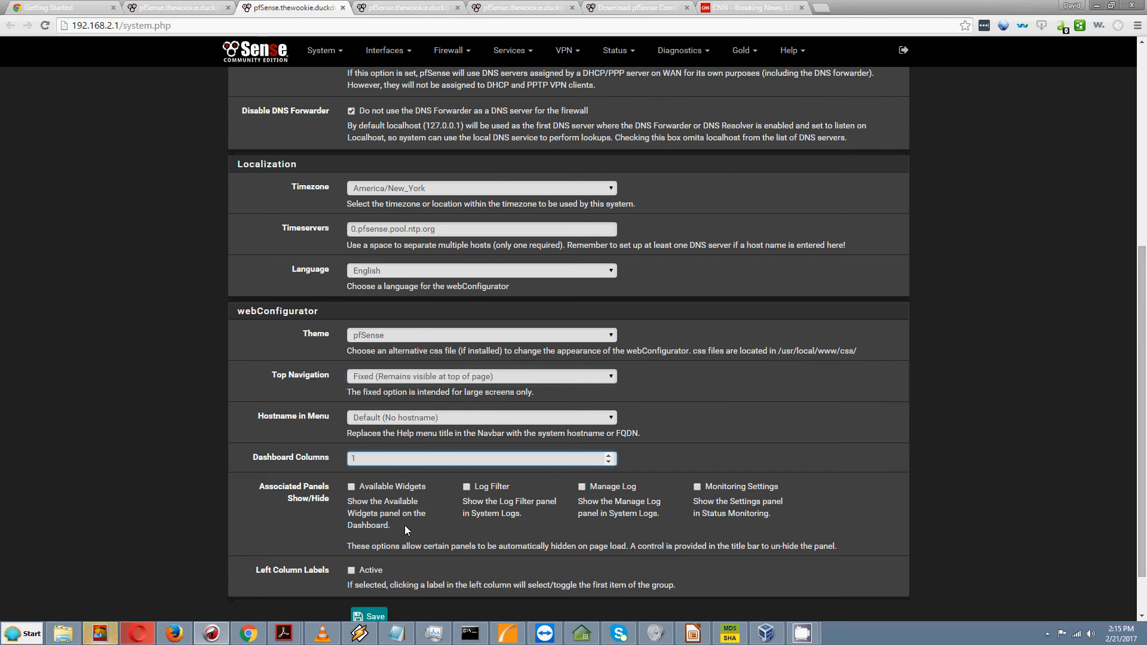
{"action": "scroll", "coordinate": [304, 552], "scroll_direction": "down", "scroll_amount": 1}
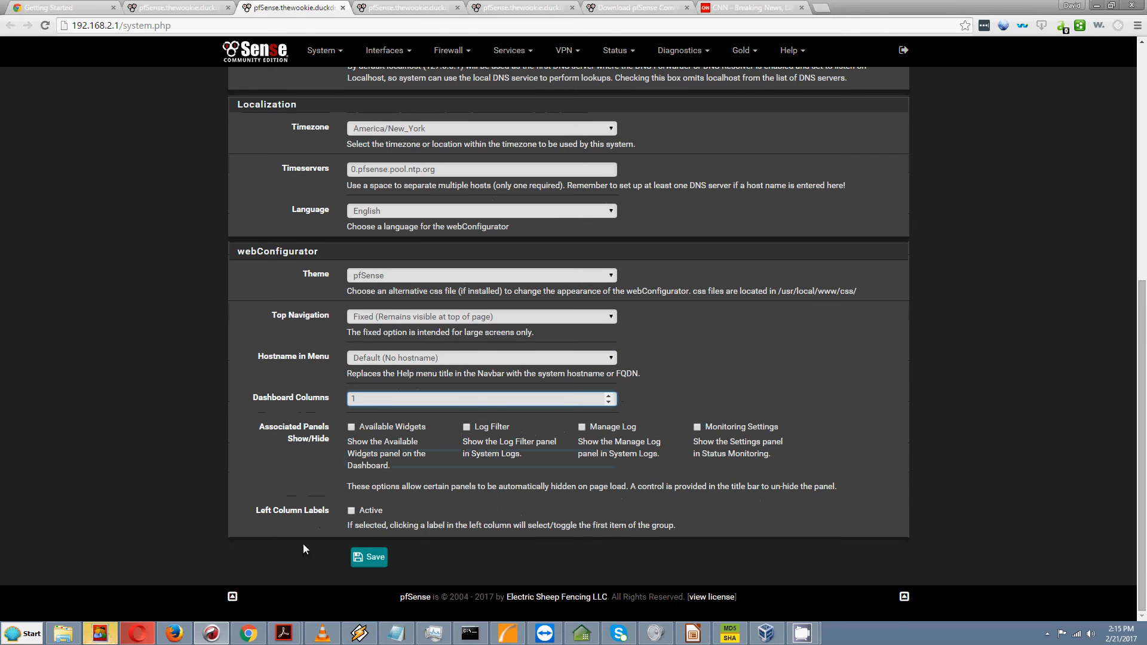
{"action": "left_click", "coordinate": [368, 559]}
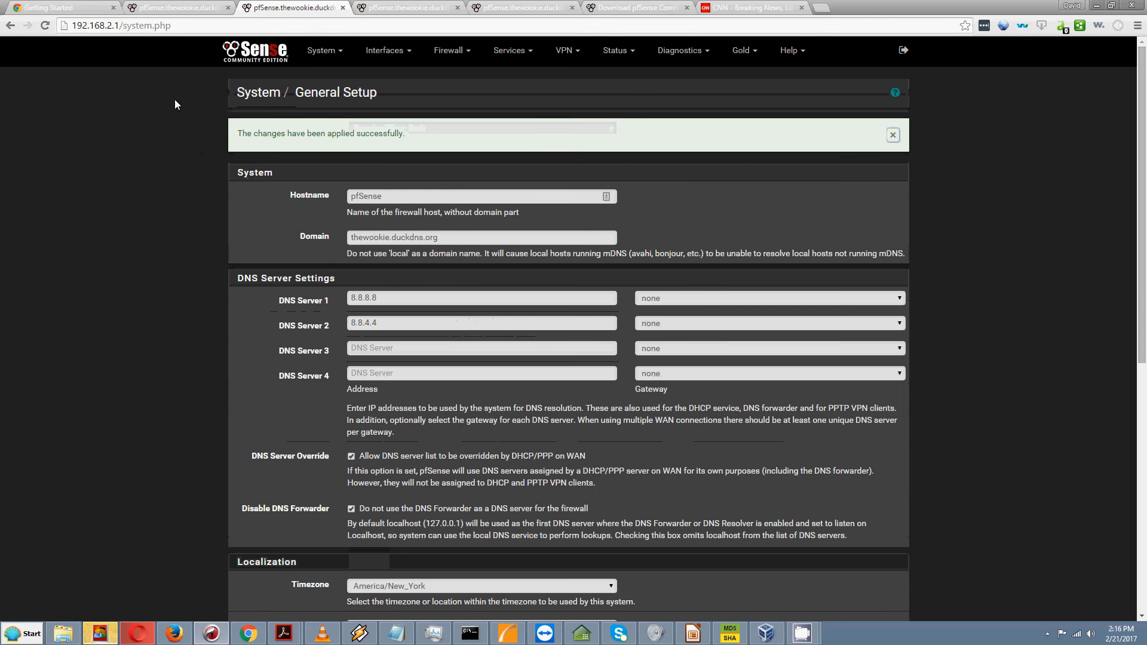
{"action": "left_click", "coordinate": [170, 8]}
{"action": "left_click", "coordinate": [45, 25]}
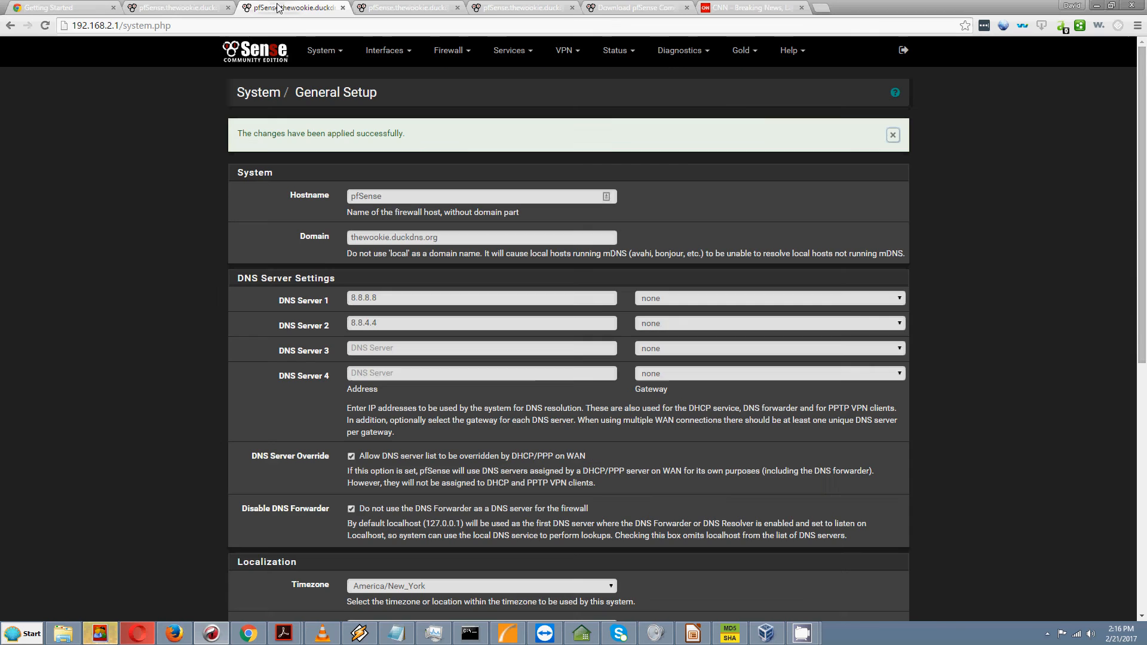
Set Dashboard Columns to 2 in General Setup, save the settings, and reload the dashboard
{"action": "left_click", "coordinate": [269, 8]}
{"action": "scroll", "coordinate": [369, 278], "scroll_direction": "down", "scroll_amount": 8}
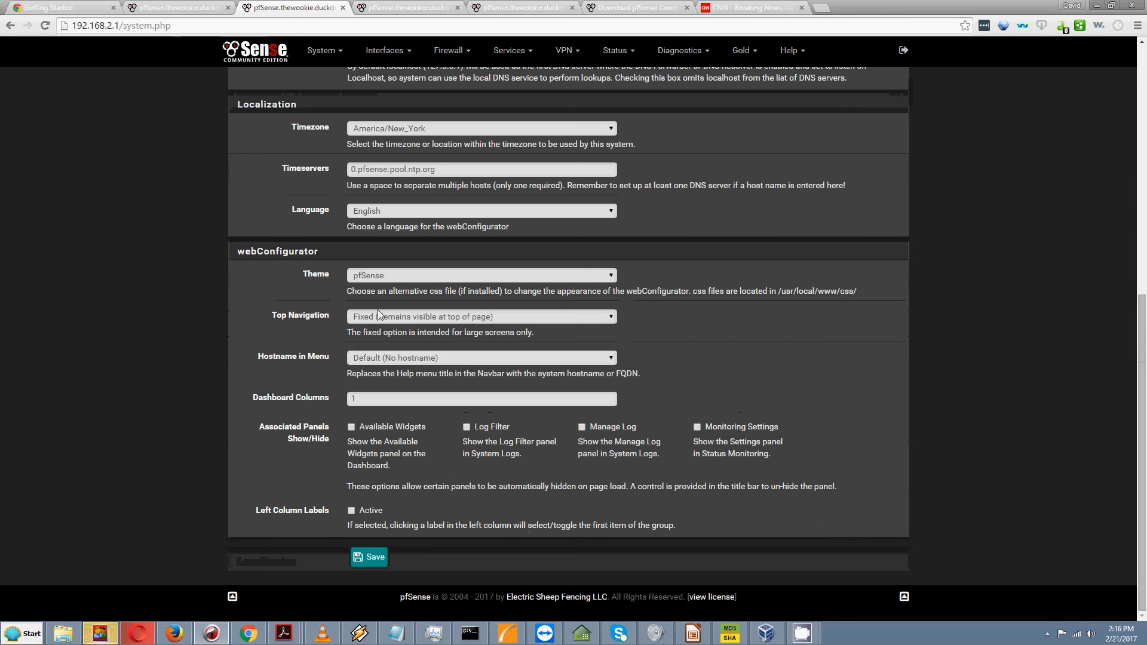
{"action": "left_click", "coordinate": [603, 402]}
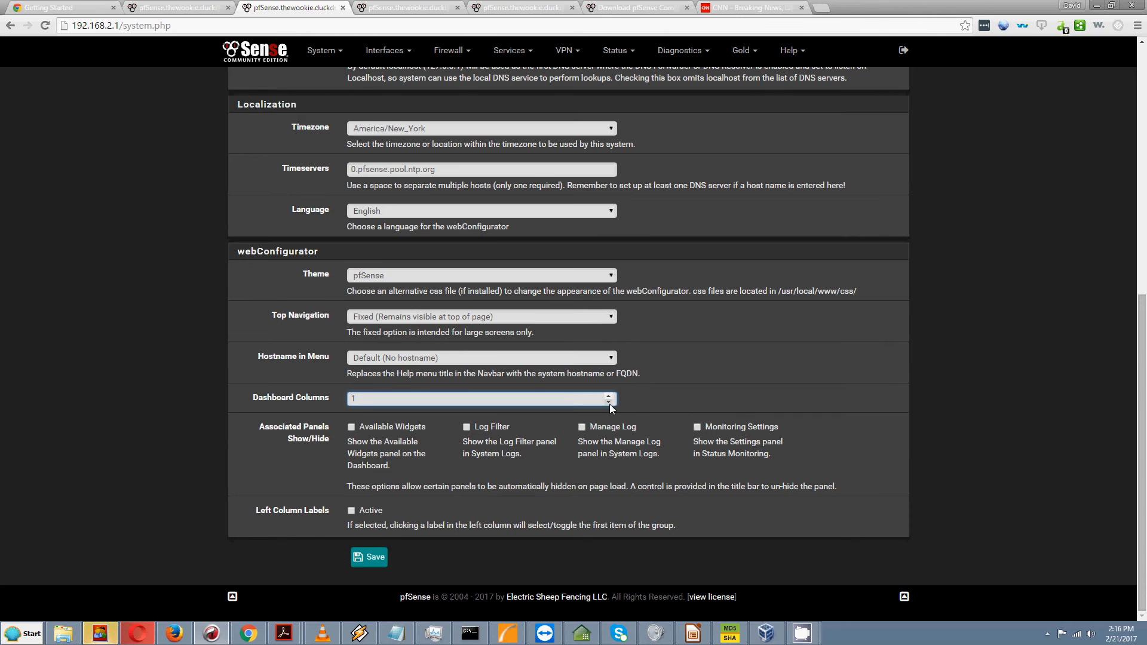
{"action": "left_click", "coordinate": [367, 556]}
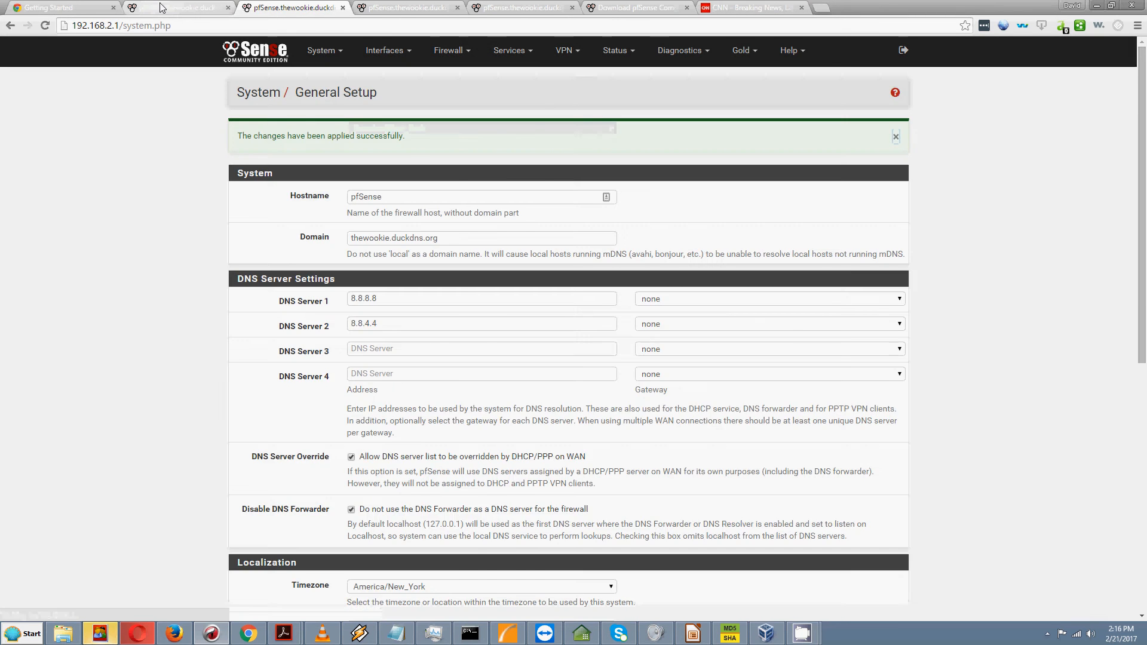
{"action": "left_click", "coordinate": [156, 13]}
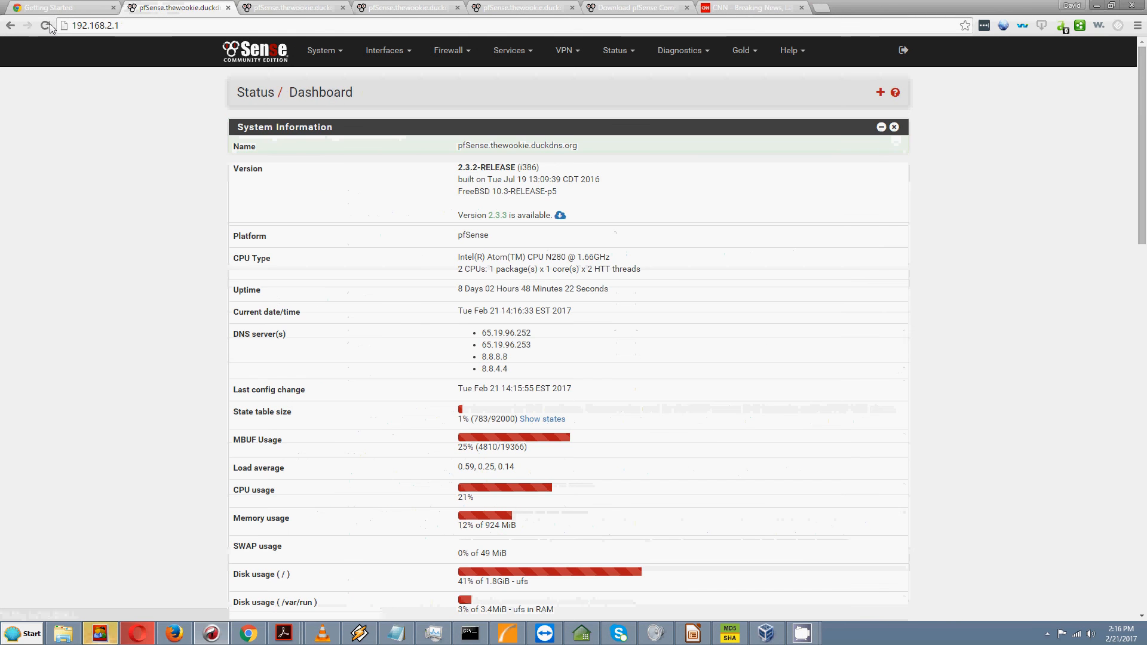
{"action": "key", "text": "Return"}
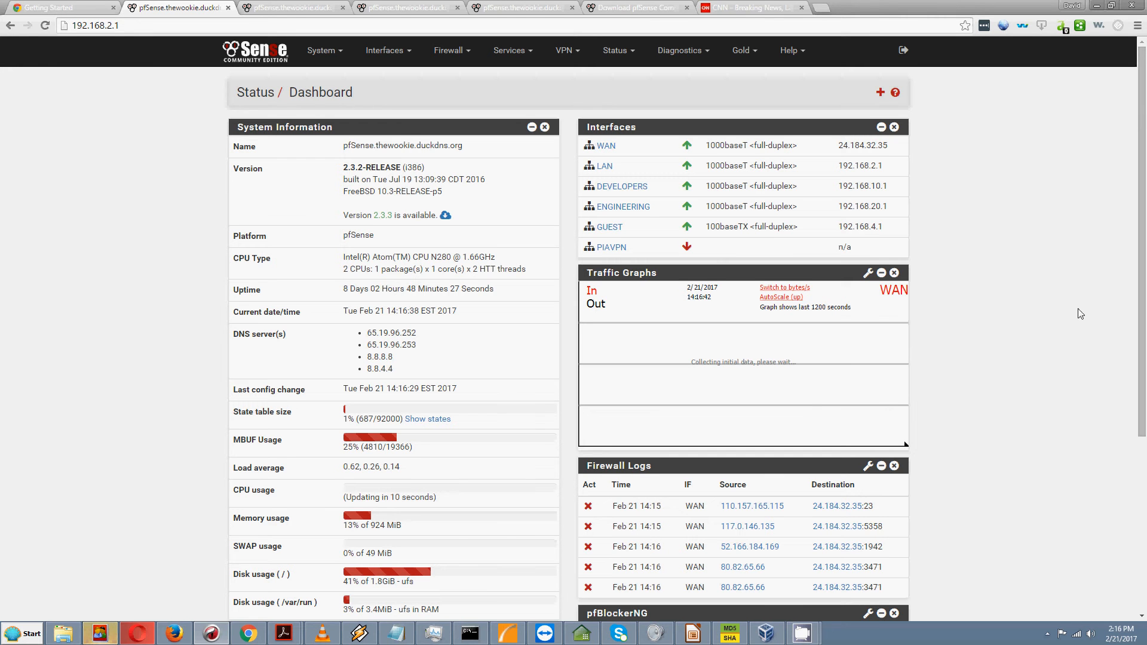
Shrink the browser window, narrow and widen it to examine the dashboard's responsive layout, and maximize it again
{"action": "left_click", "coordinate": [1111, 6]}
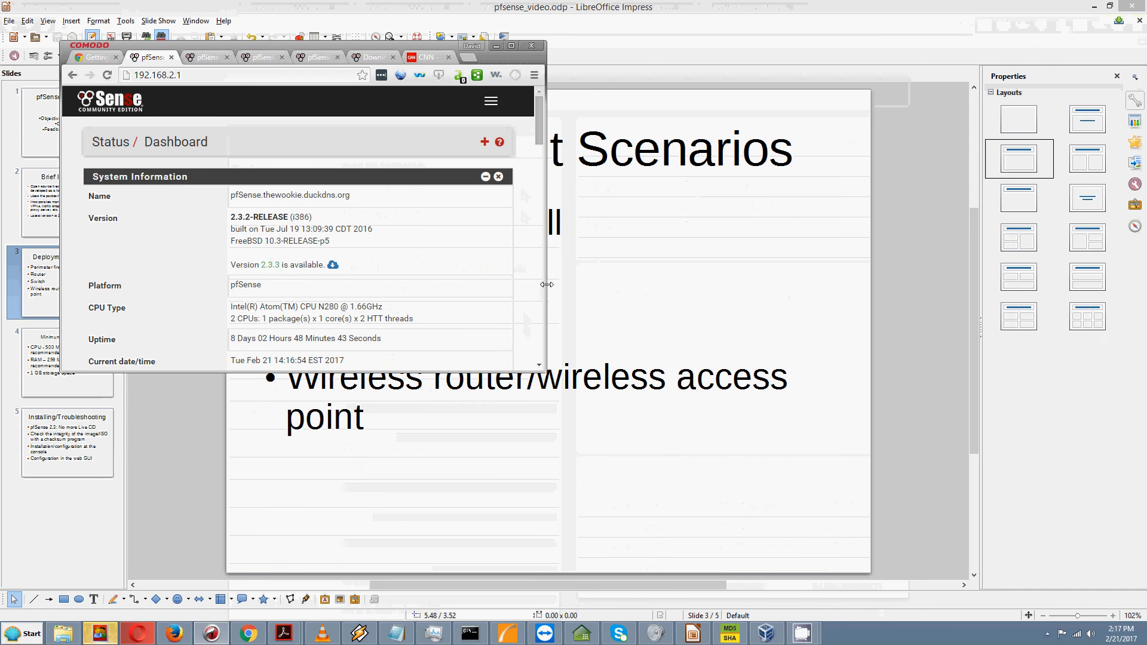
{"action": "left_click_drag", "start_coordinate": [546, 285], "coordinate": [463, 289]}
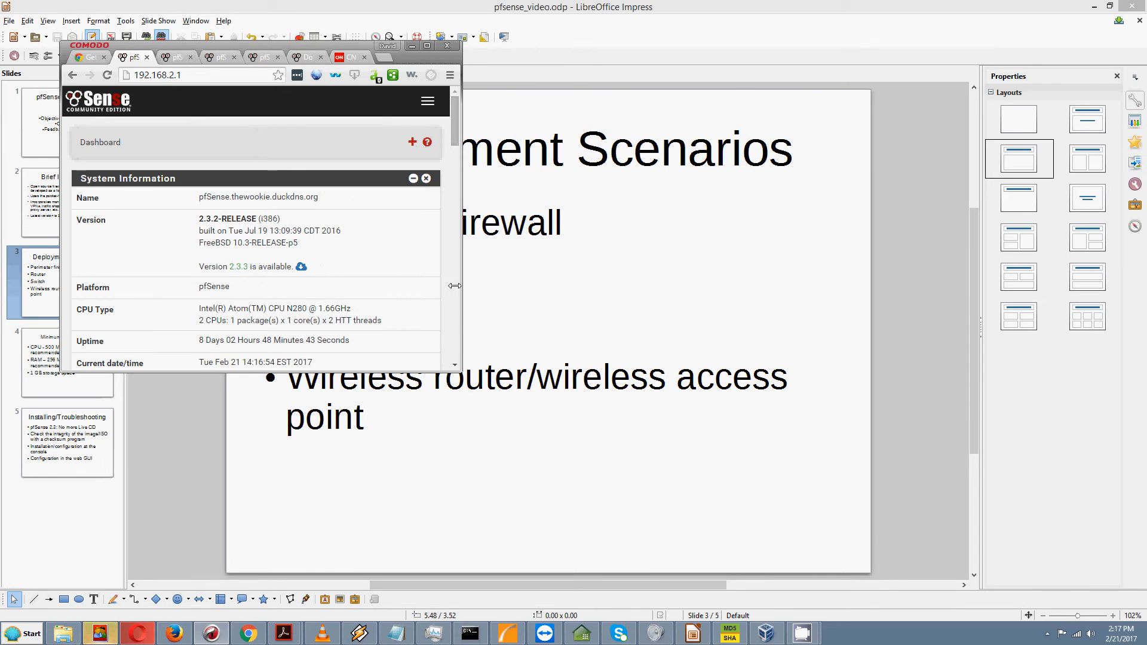
{"action": "left_click_drag", "start_coordinate": [468, 280], "coordinate": [751, 281]}
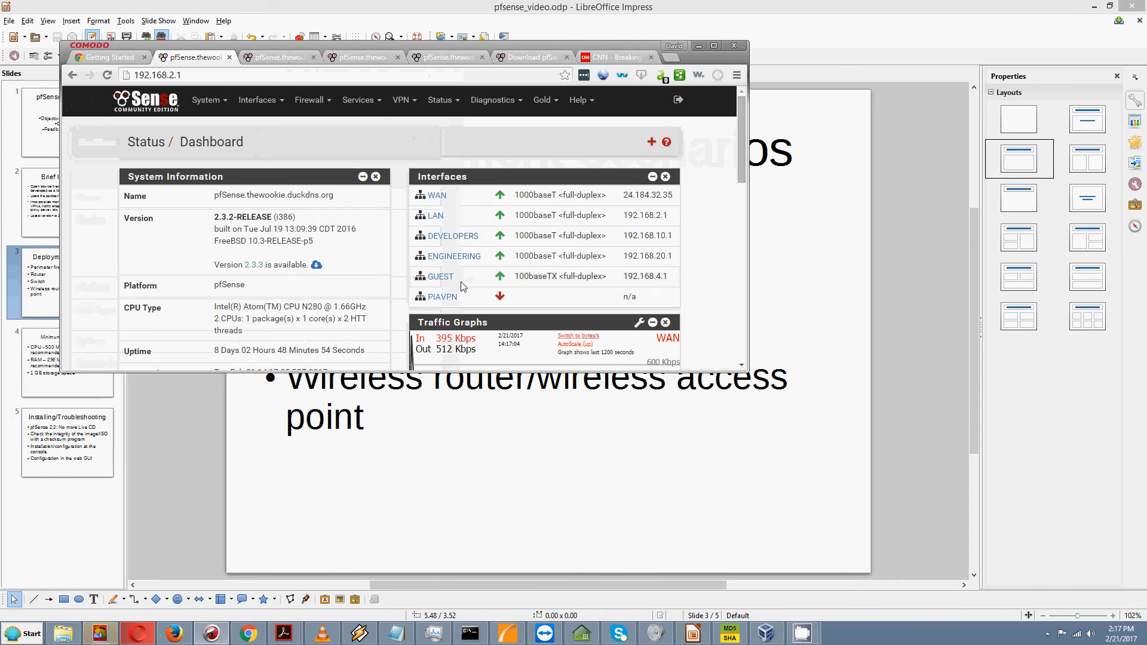
{"action": "left_click", "coordinate": [713, 47]}
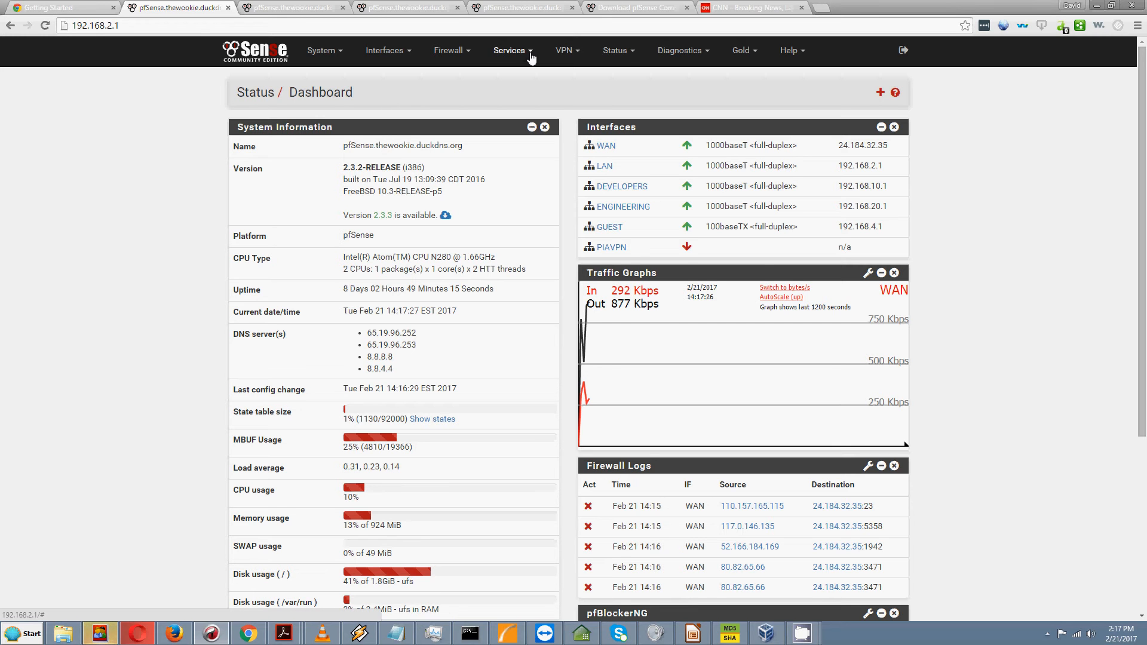
Open the status Monitoring page in a new browser tab and view its interactive graph and data summary
{"action": "left_click", "coordinate": [628, 53]}
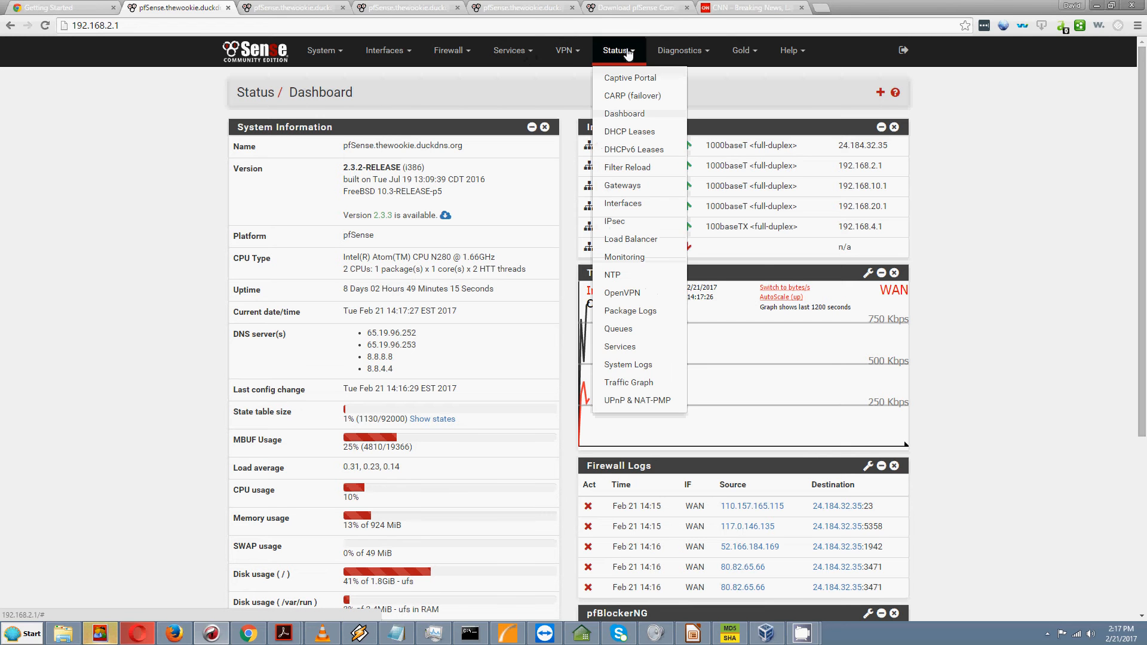
{"action": "right_click", "coordinate": [620, 263]}
{"action": "left_click", "coordinate": [651, 267]}
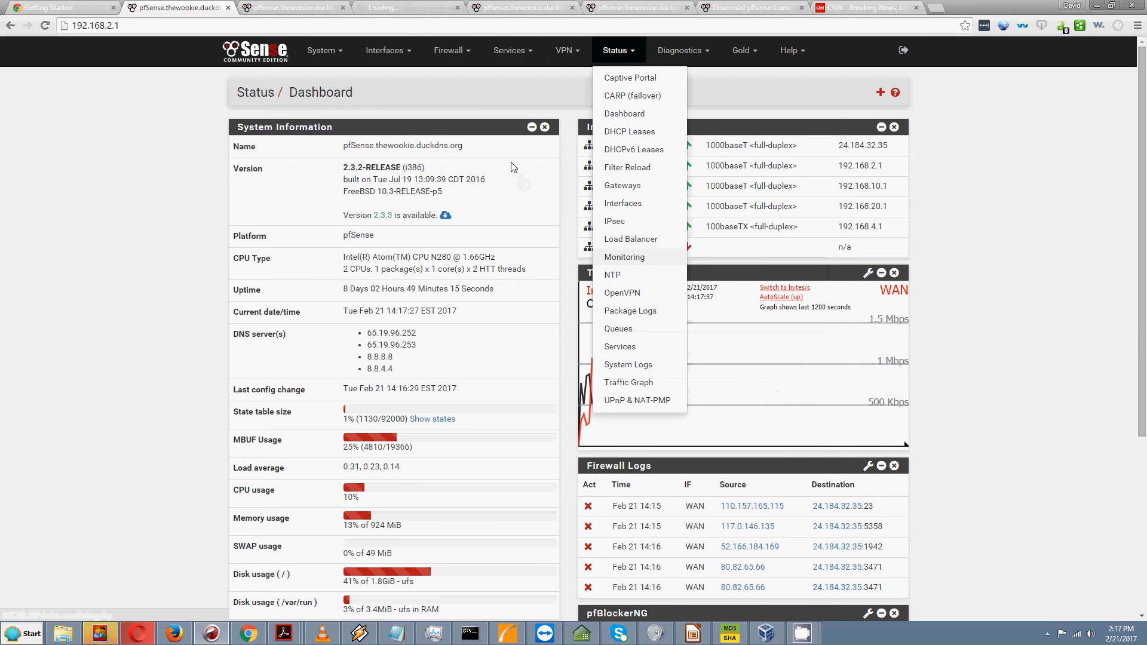
{"action": "left_click", "coordinate": [399, 8]}
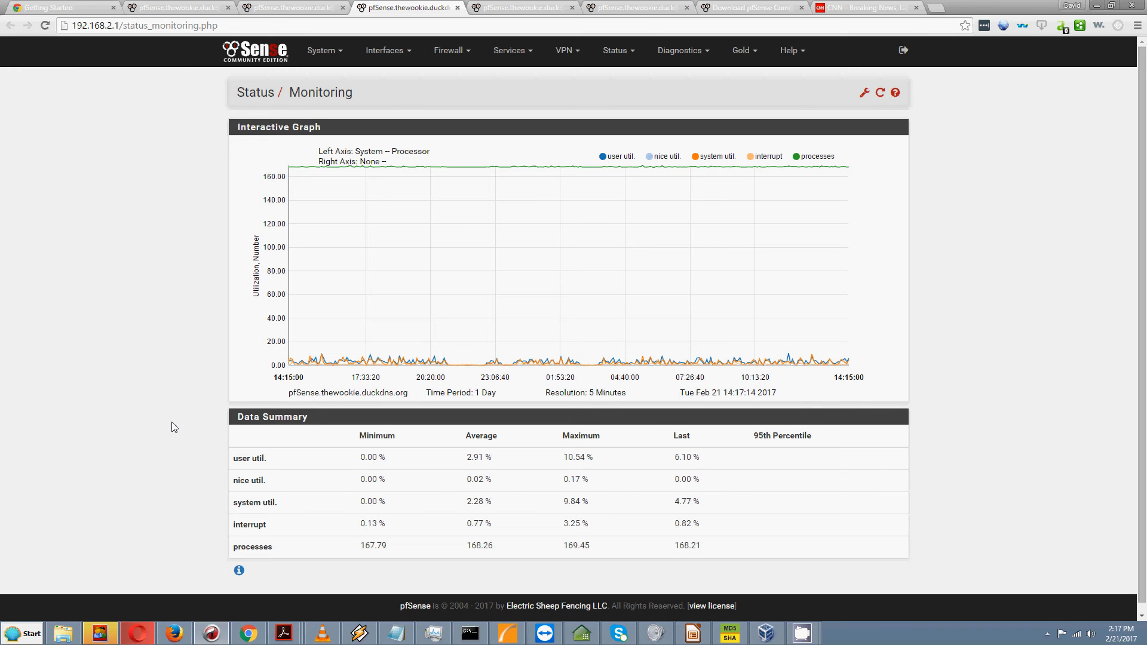
Return to the dashboard to examine the lower widgets, including Services Status, and the available VPN types
{"action": "left_click", "coordinate": [160, 9]}
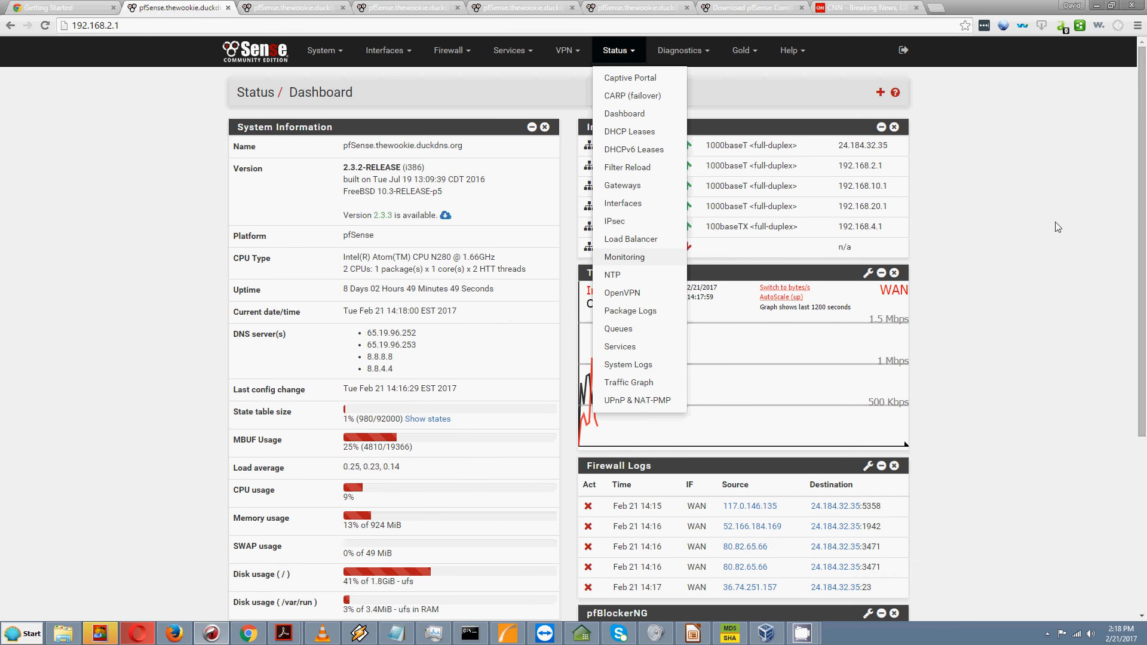
{"action": "left_click_drag", "start_coordinate": [1141, 214], "coordinate": [1118, 494]}
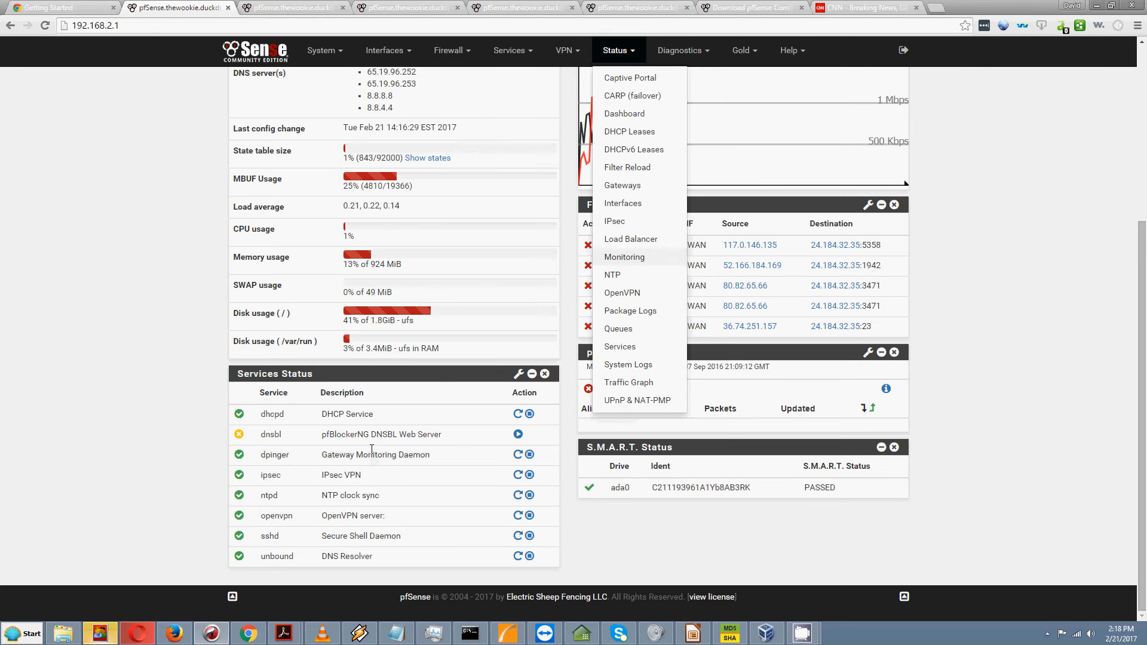
{"action": "left_click", "coordinate": [813, 547]}
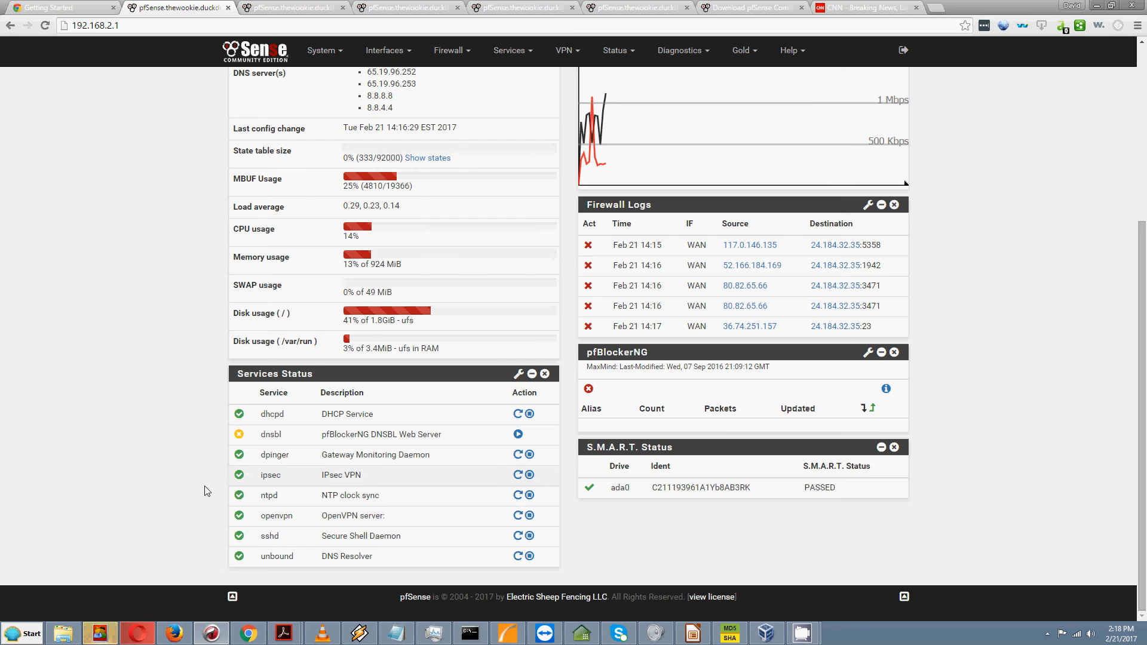
{"action": "scroll", "coordinate": [206, 492], "scroll_direction": "up", "scroll_amount": 5}
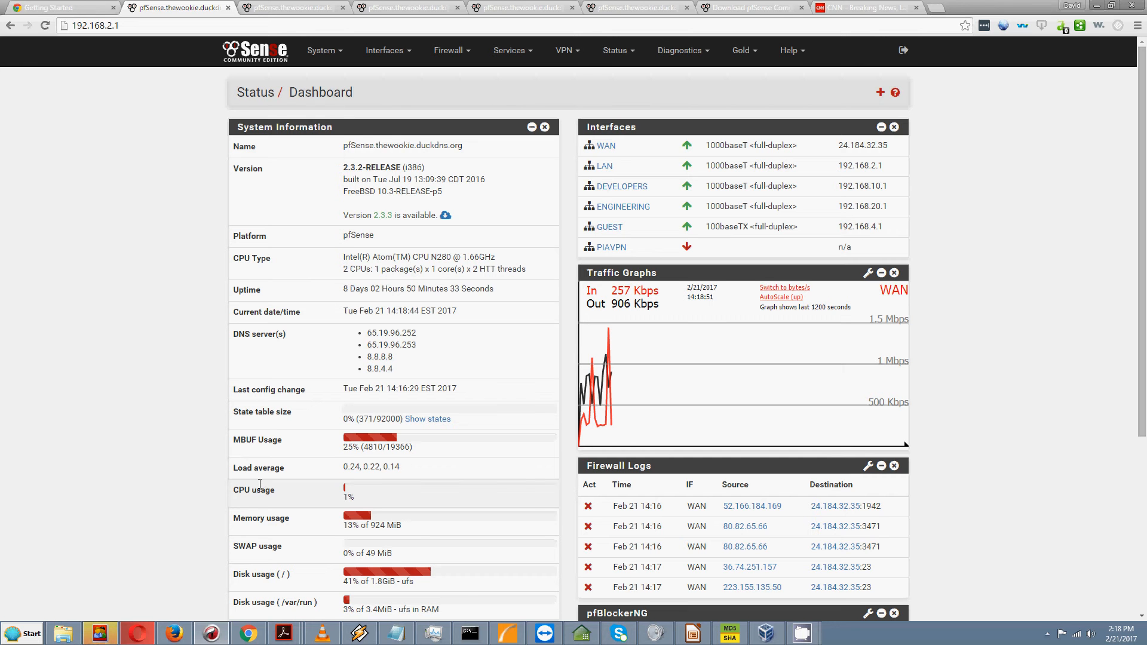
{"action": "left_click", "coordinate": [579, 58]}
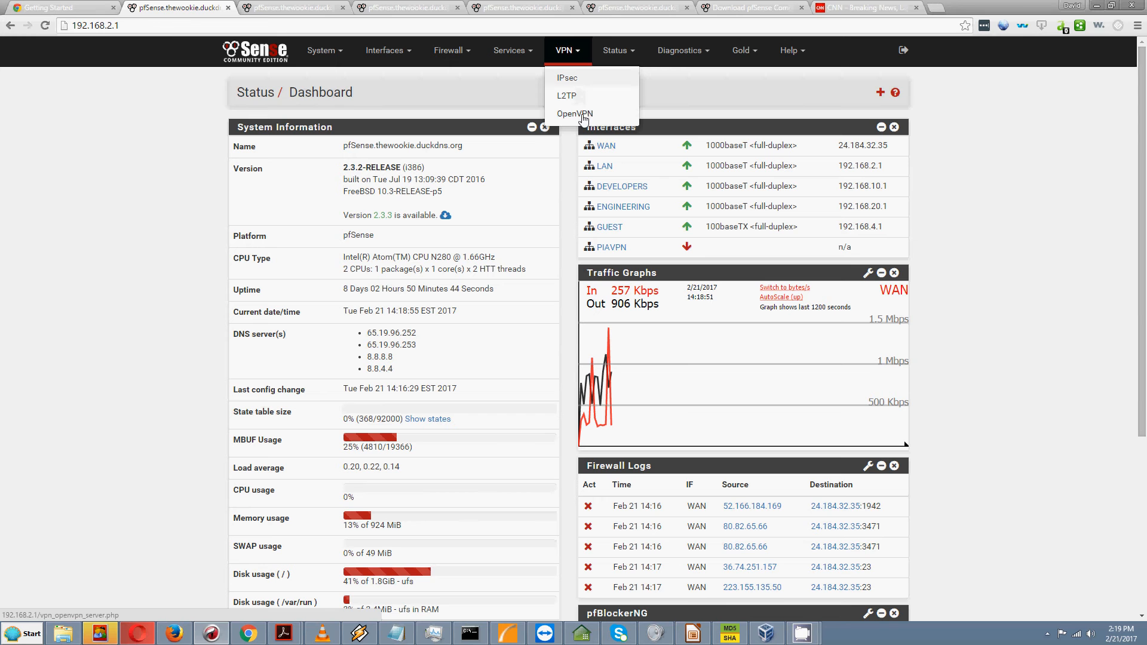
{"action": "left_click", "coordinate": [166, 237]}
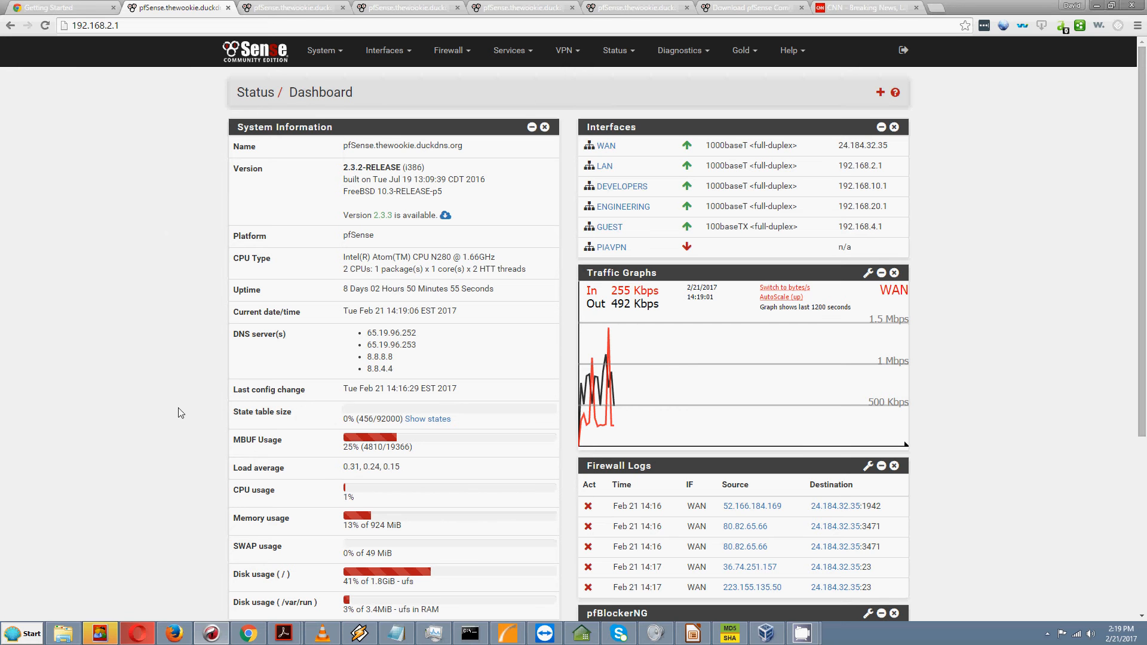
Switch to the pfsense_video.odp presentation in LibreOffice Impress and look over the slide show options from the Deployment Scenarios slide
{"action": "mouse_move", "coordinate": [802, 633]}
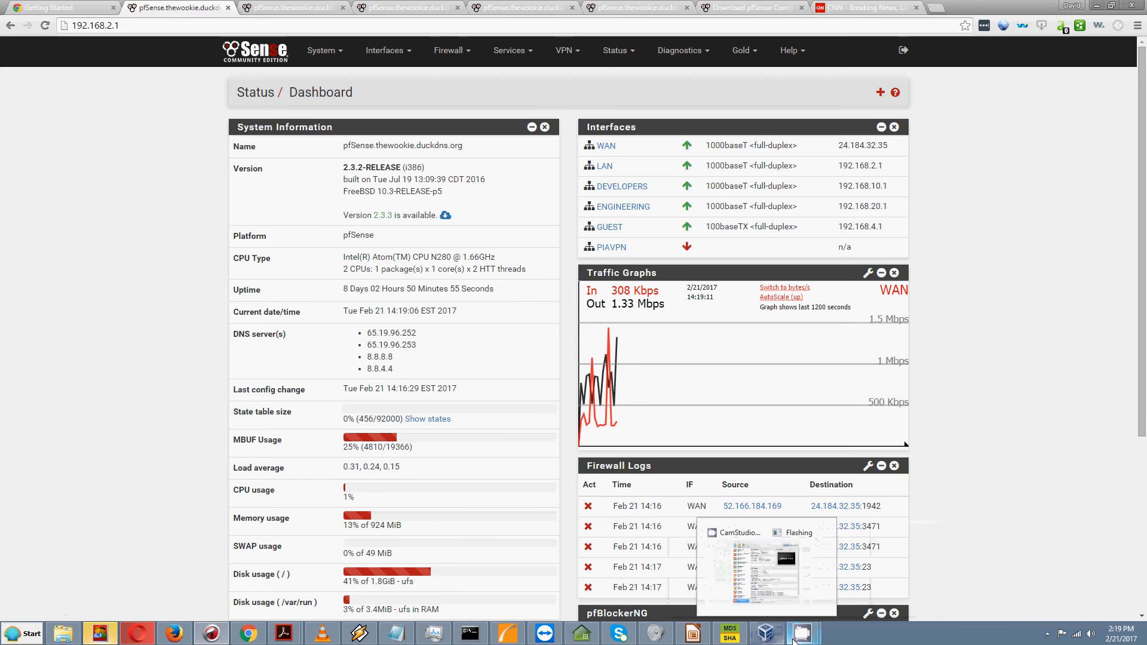
{"action": "left_click", "coordinate": [687, 641]}
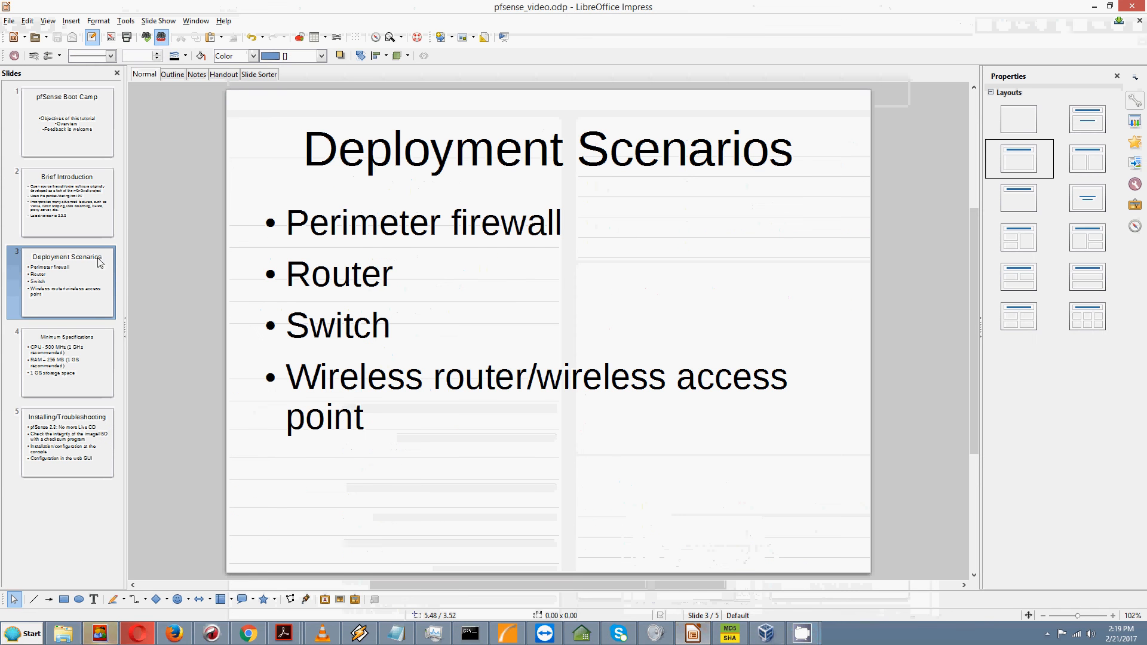
{"action": "left_click", "coordinate": [146, 23]}
{"action": "left_click", "coordinate": [124, 22]}
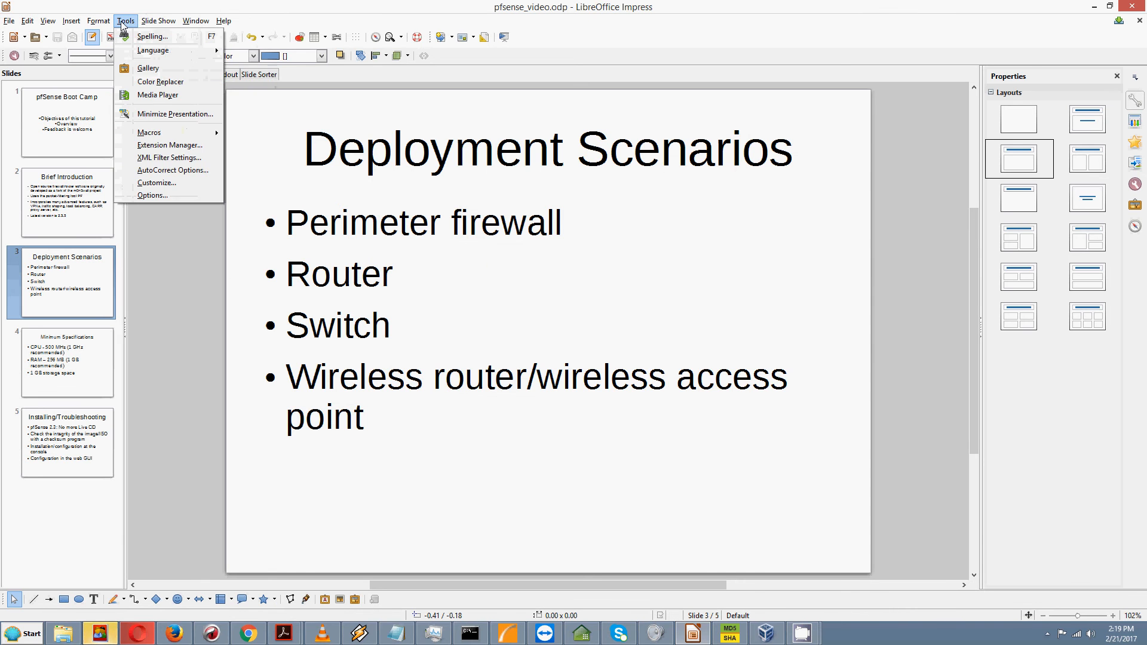
{"action": "mouse_move", "coordinate": [158, 22]}
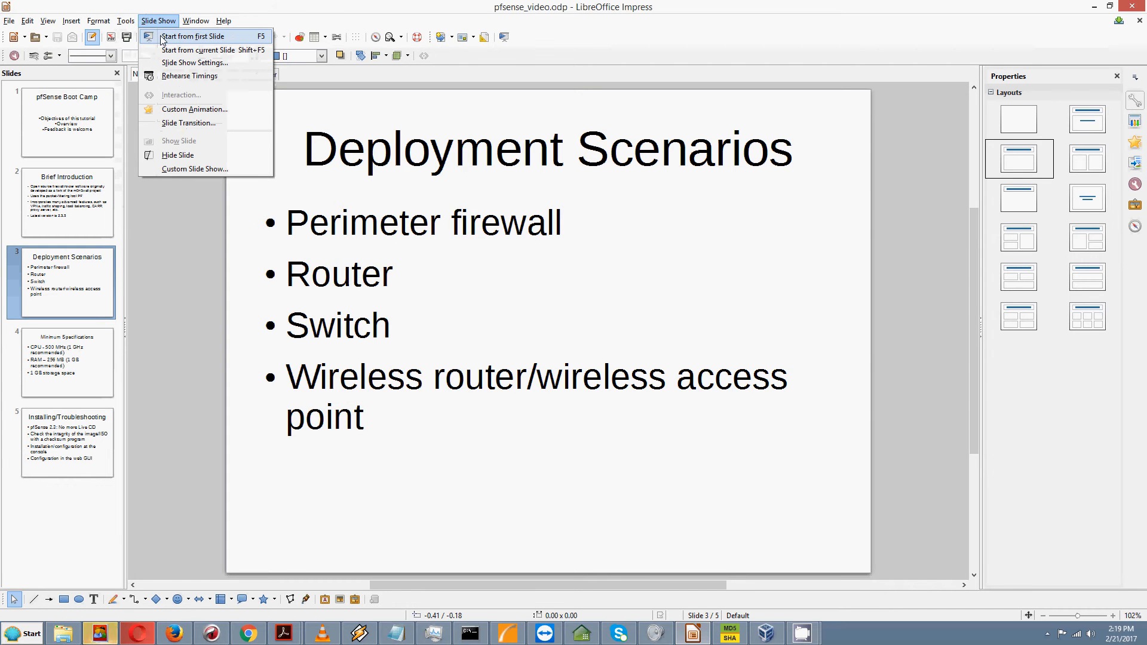
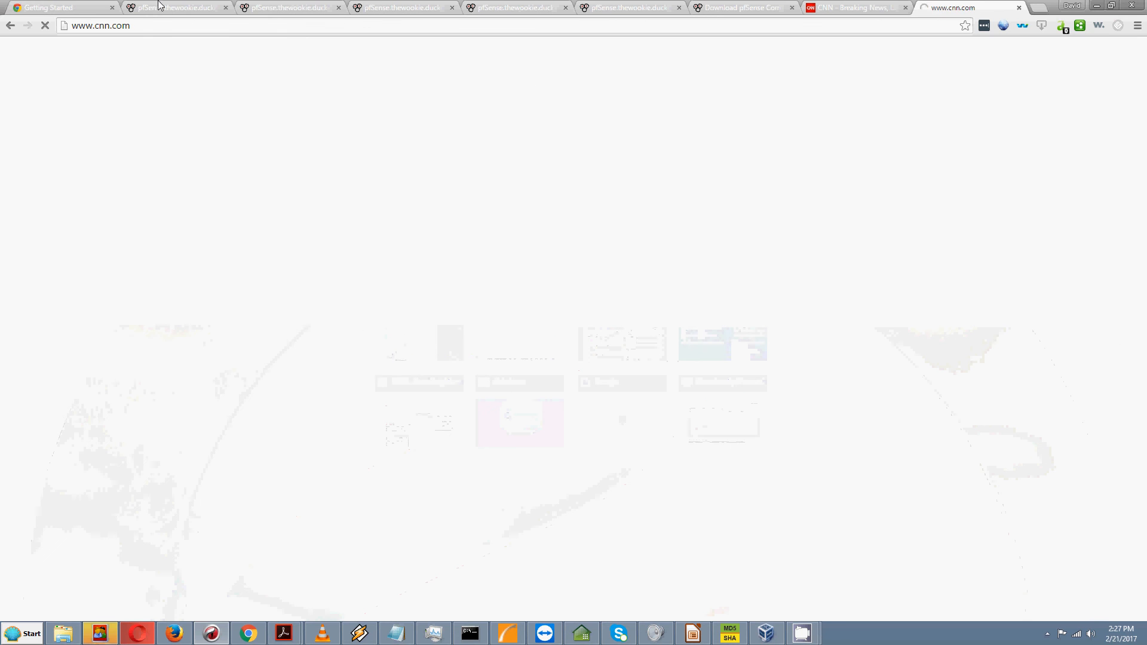
Go from the pfSense dashboard in the browser past VirtualBox Manager to the presentation's Installing/Troubleshooting slide
{"action": "left_click", "coordinate": [159, 7]}
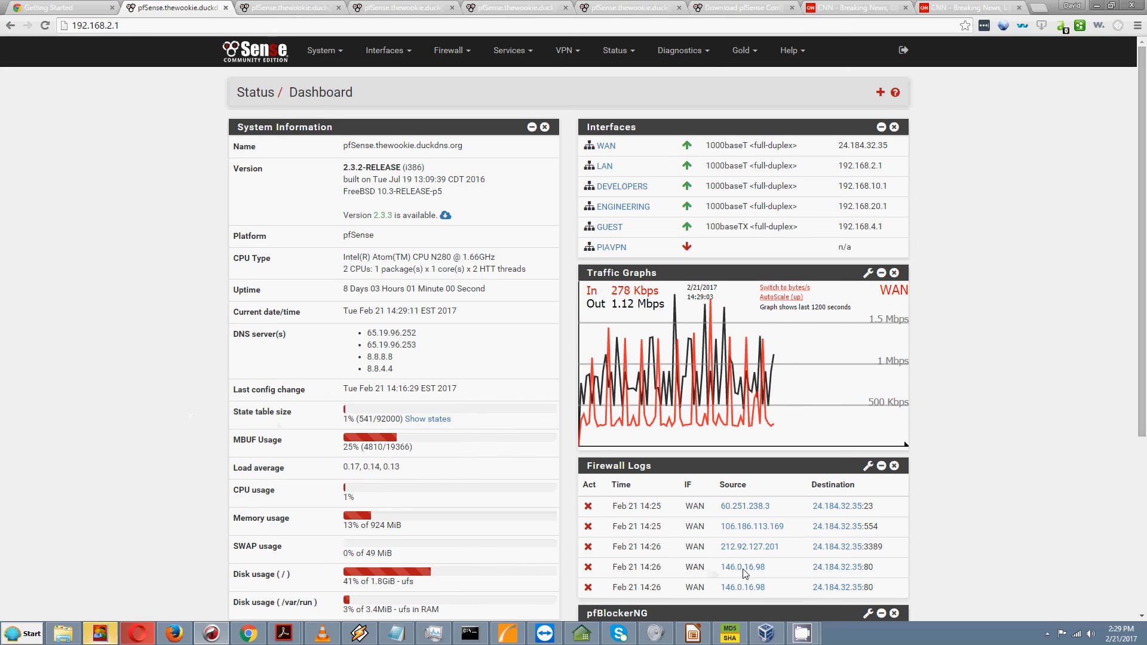
{"action": "left_click", "coordinate": [772, 640]}
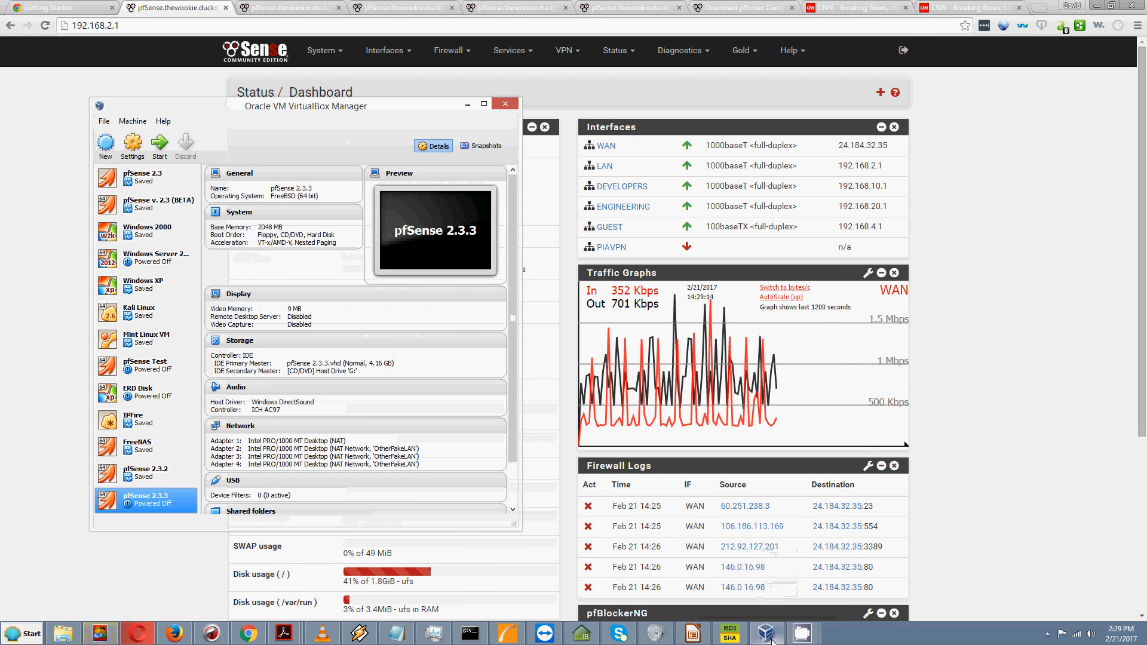
{"action": "left_click", "coordinate": [694, 635]}
{"action": "left_click", "coordinate": [72, 456]}
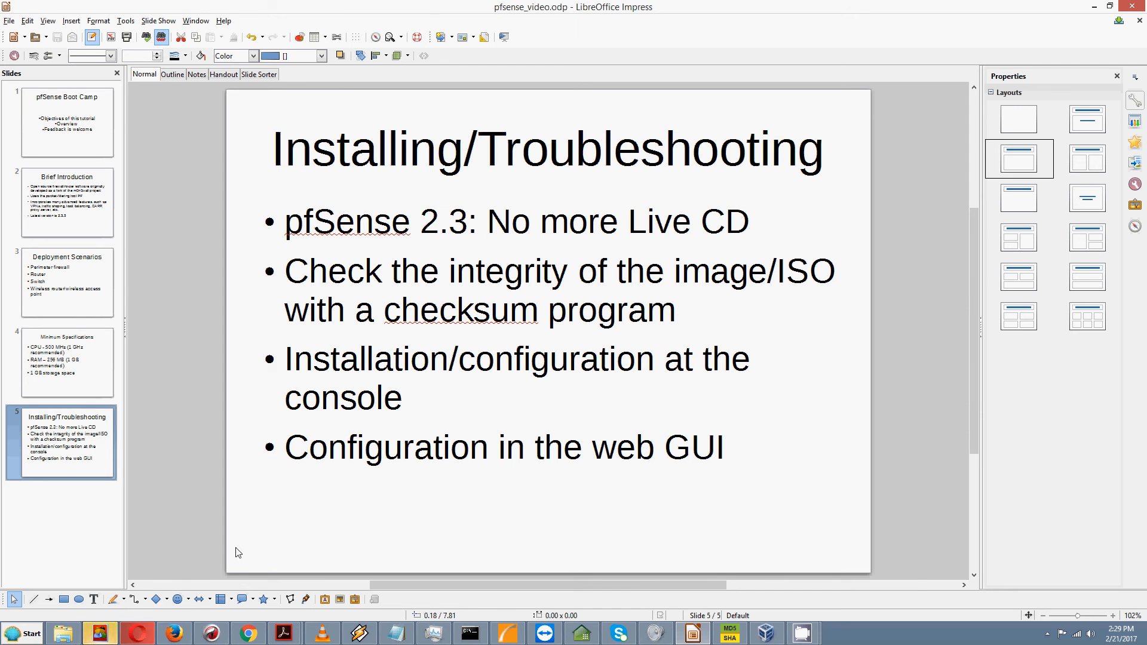
View the pfSense download page's SHA256 checksum in the browser and check the ISO's hashes in MD5 & SHA Checksum Utility
{"action": "mouse_move", "coordinate": [210, 637]}
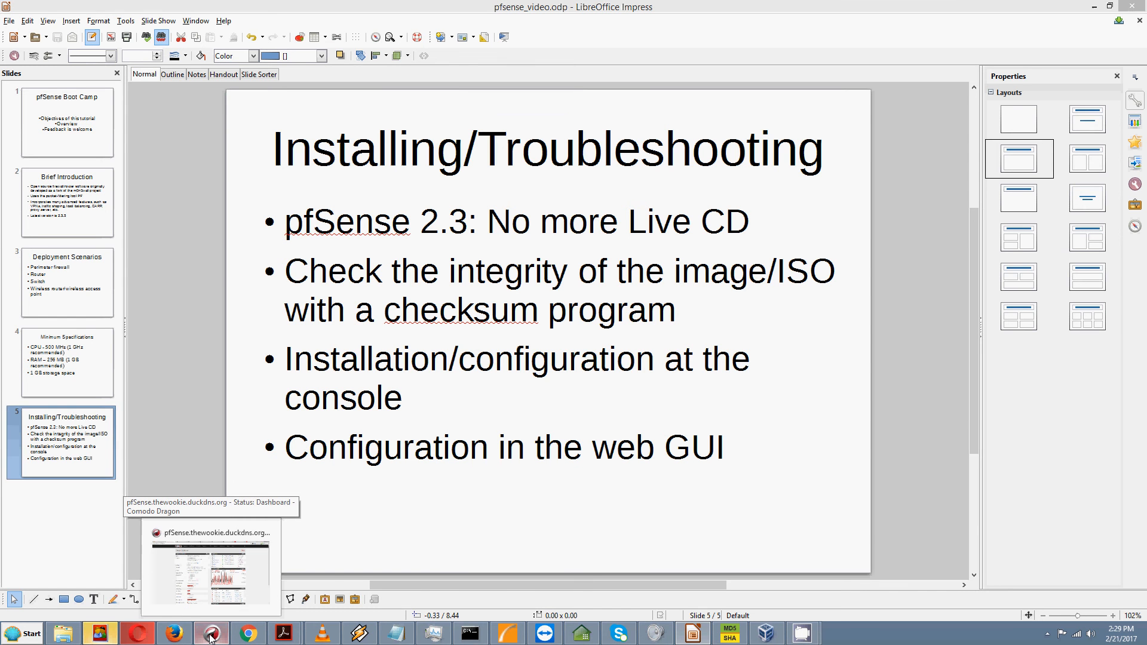
{"action": "left_click", "coordinate": [210, 637]}
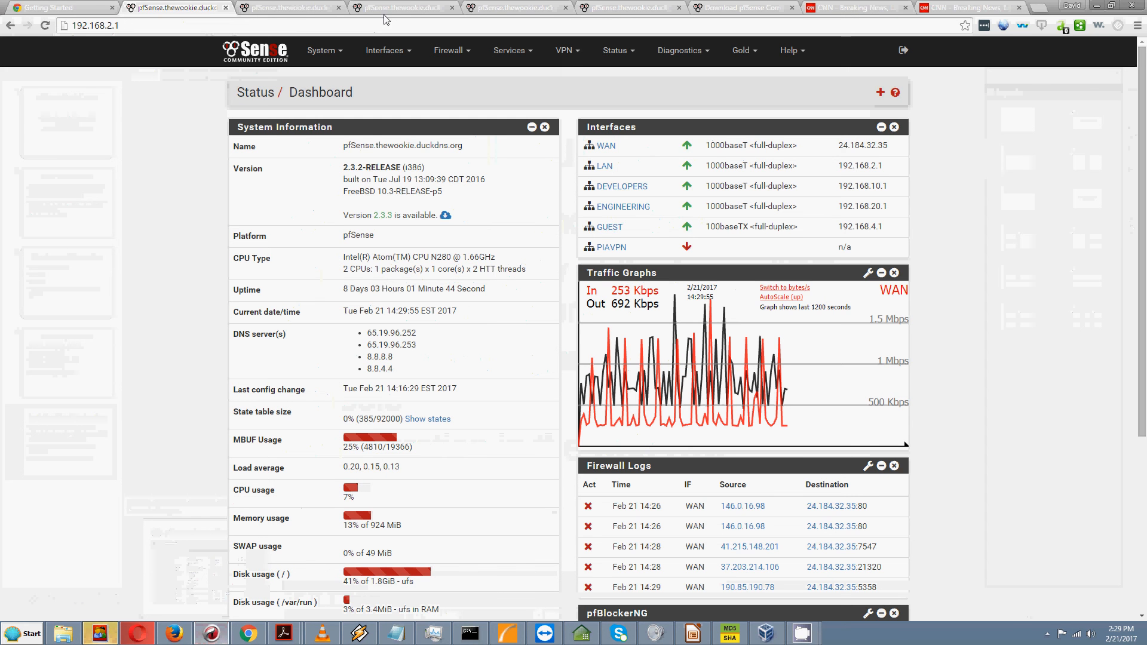
{"action": "left_click", "coordinate": [702, 8]}
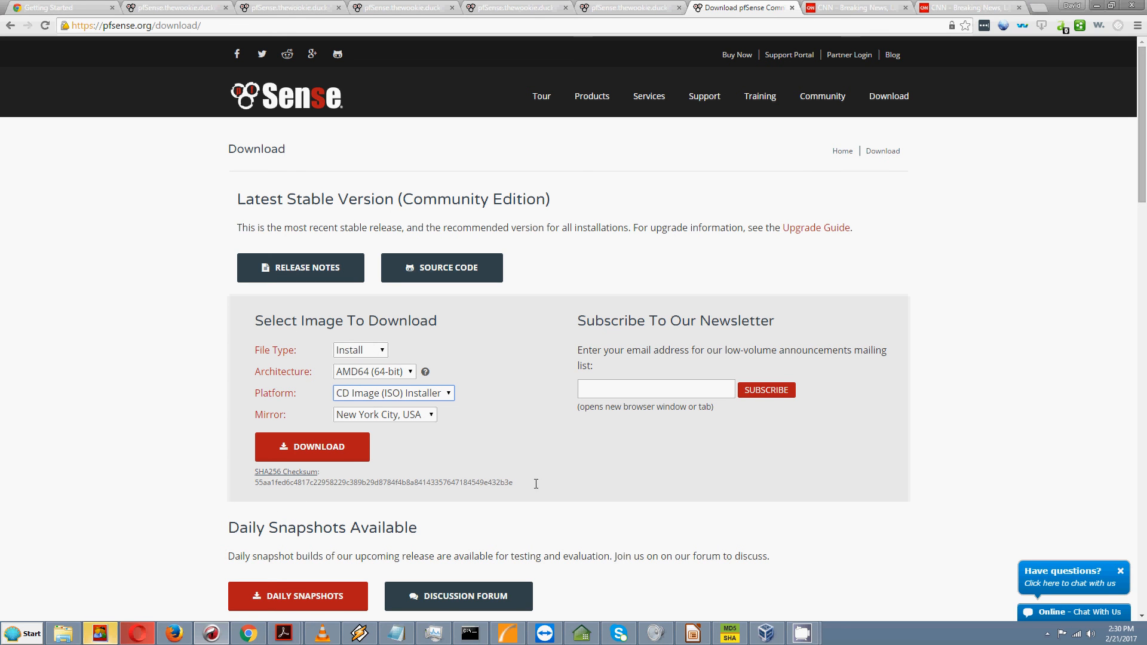
{"action": "left_click", "coordinate": [740, 638]}
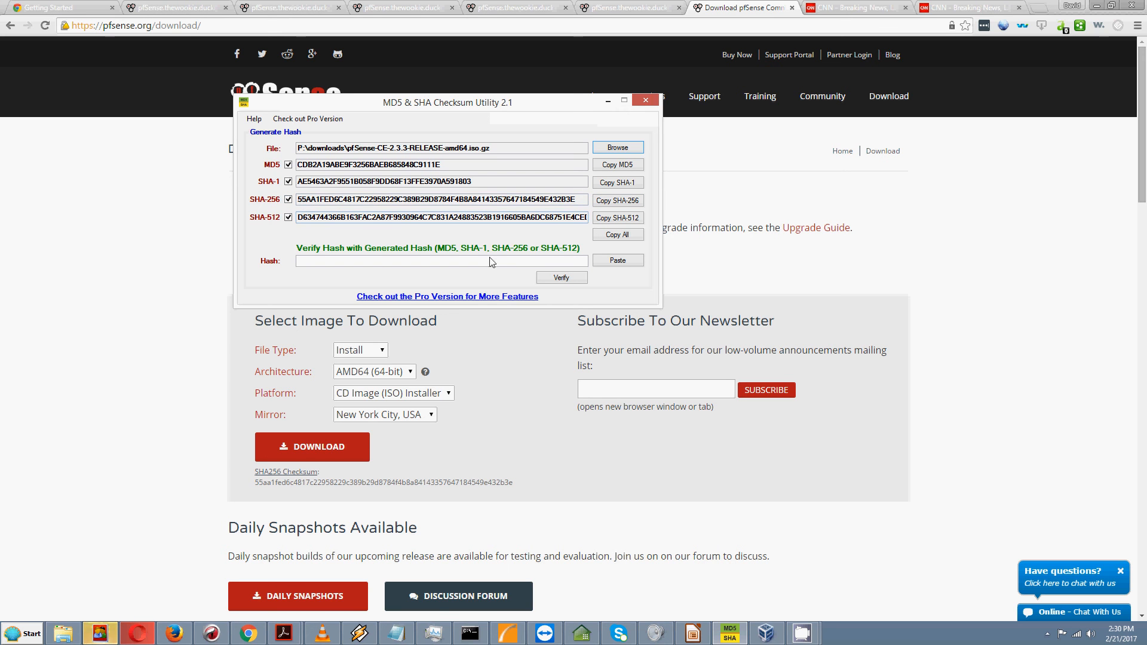
{"action": "left_click", "coordinate": [125, 477]}
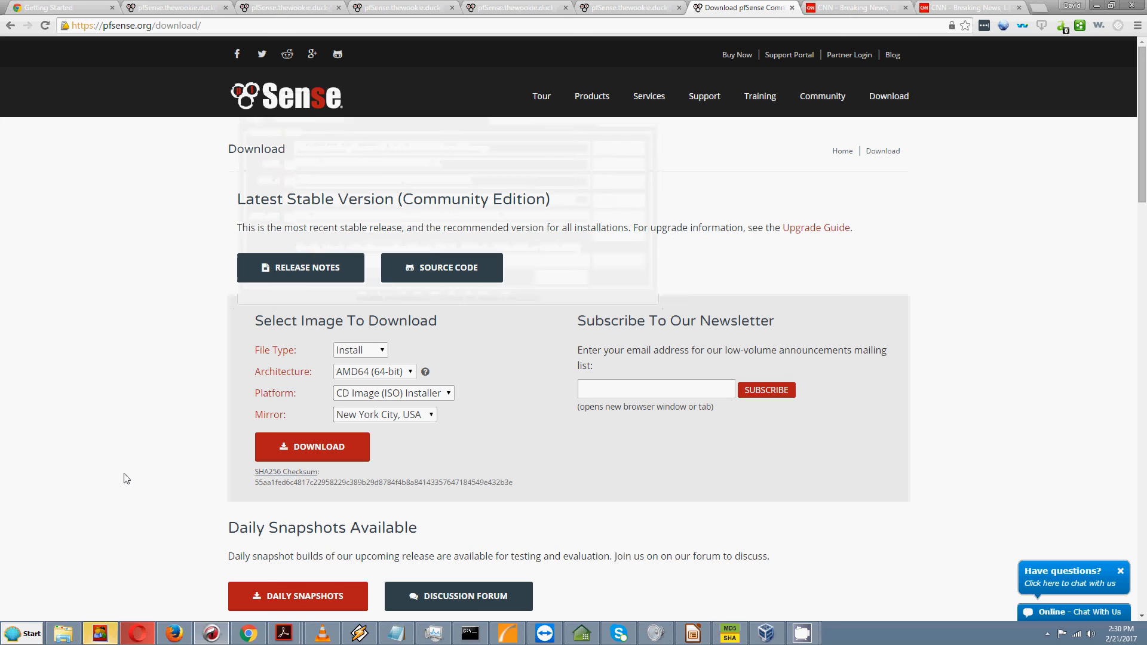
Open the settings of the pfSense 2.3.3 virtual machine in VirtualBox and view the available operating system types and versions
{"action": "left_click", "coordinate": [765, 638]}
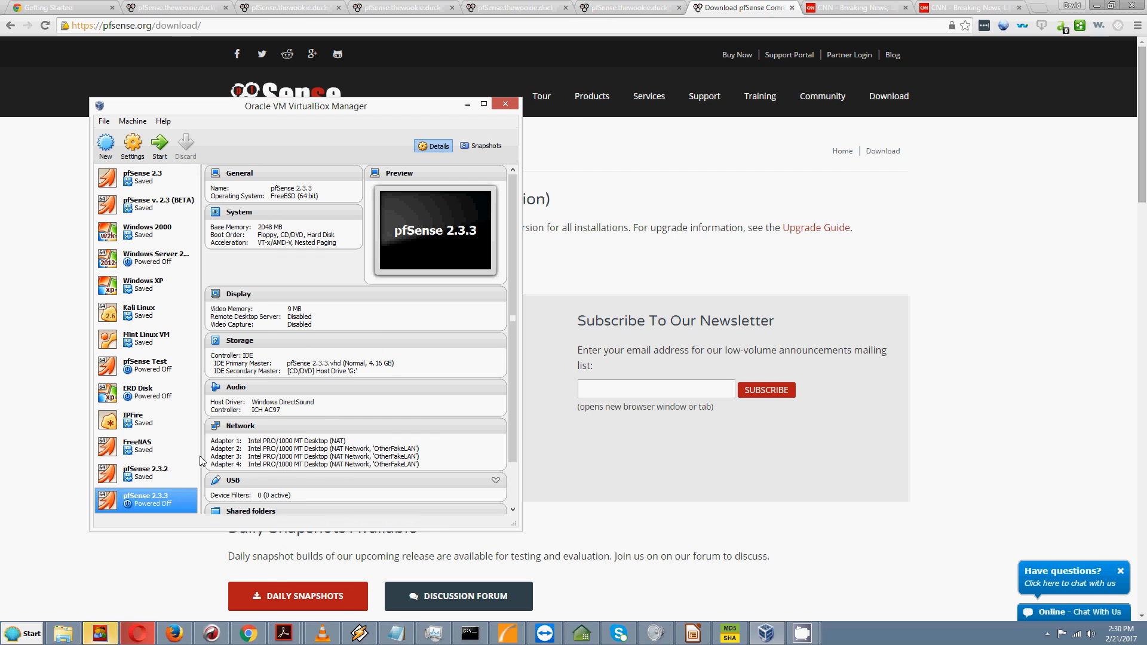
{"action": "right_click", "coordinate": [143, 505]}
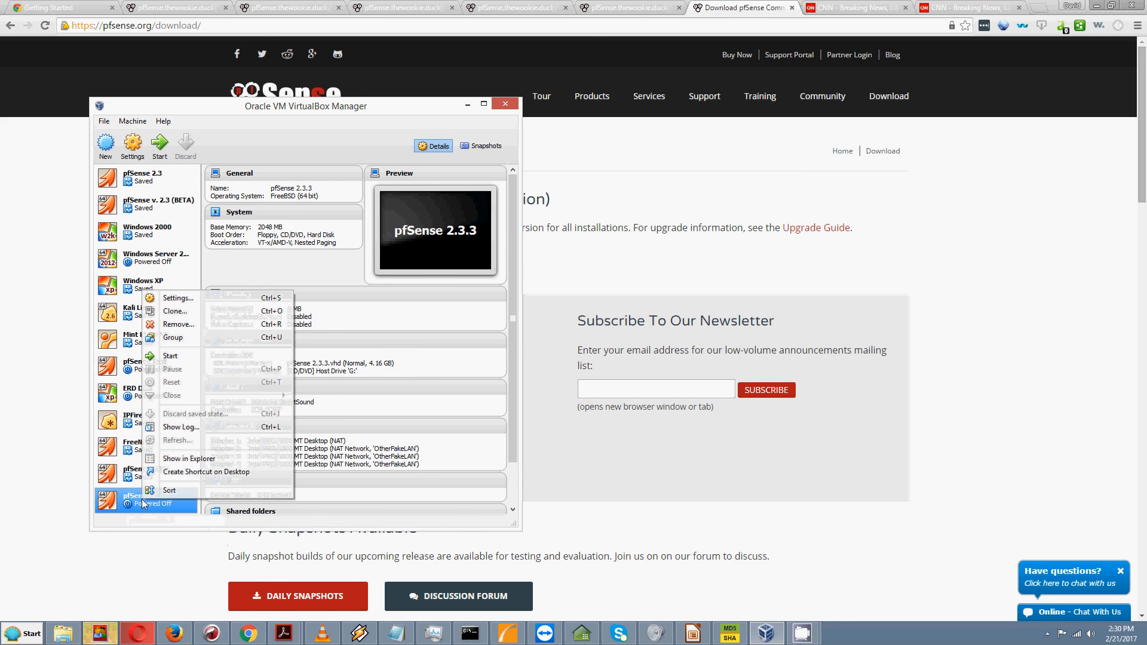
{"action": "left_click", "coordinate": [199, 296]}
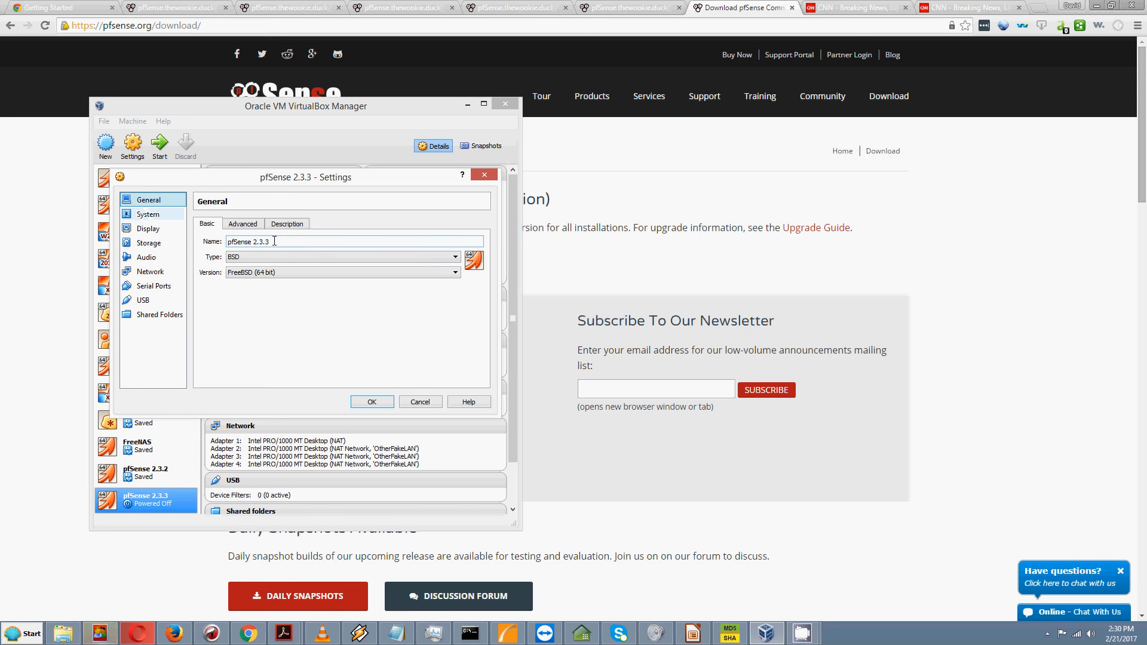
{"action": "left_click", "coordinate": [286, 256]}
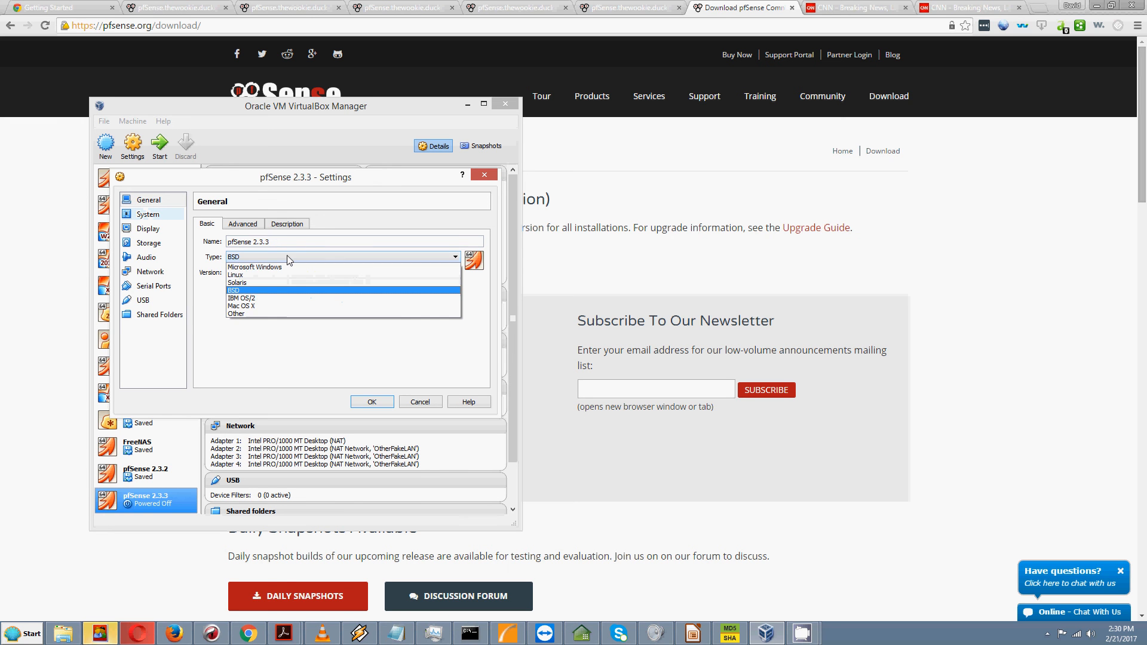
{"action": "left_click", "coordinate": [287, 257]}
{"action": "left_click", "coordinate": [283, 273]}
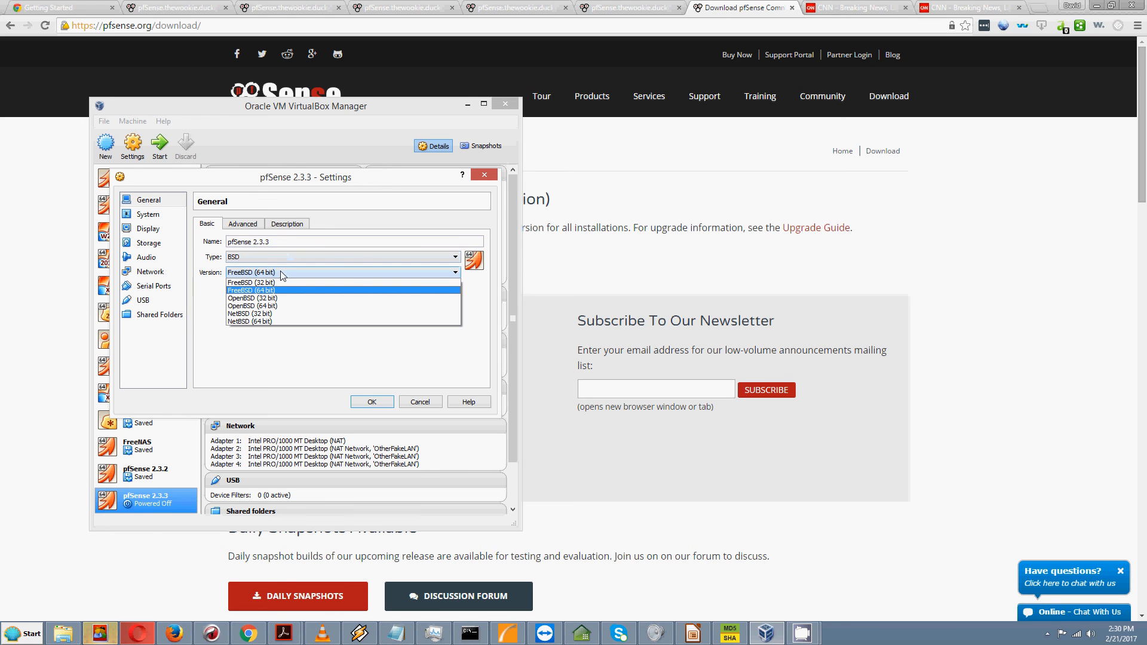
{"action": "left_click", "coordinate": [283, 274]}
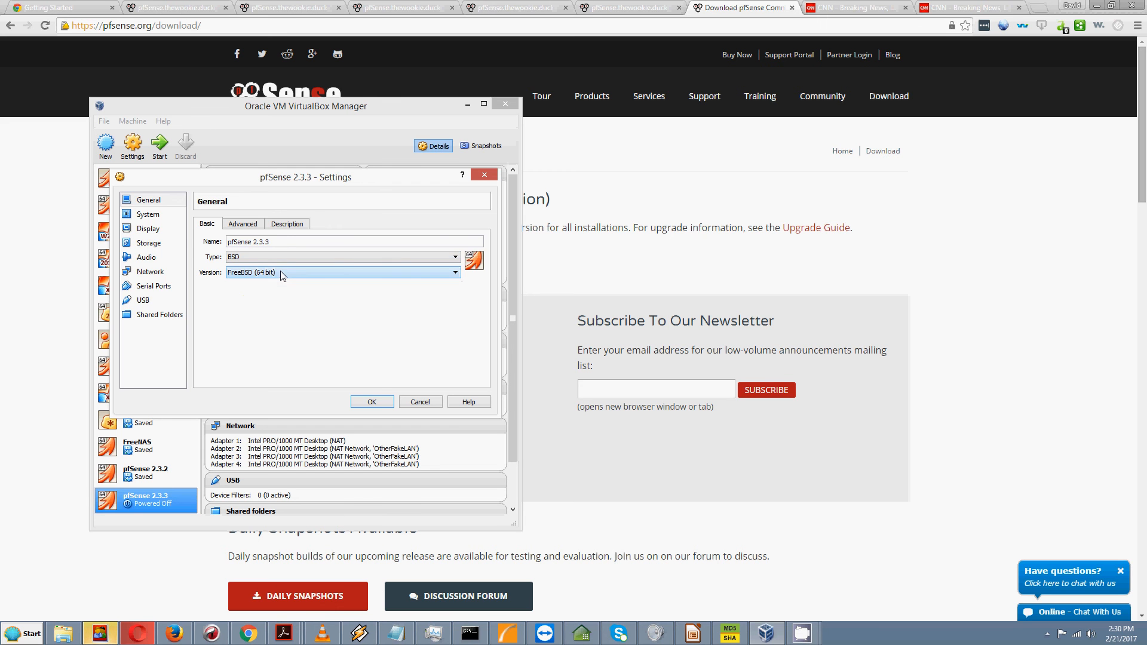
Review the pfSense 2.3.3 virtual machine's System, Display and Storage settings
{"action": "left_click", "coordinate": [142, 215]}
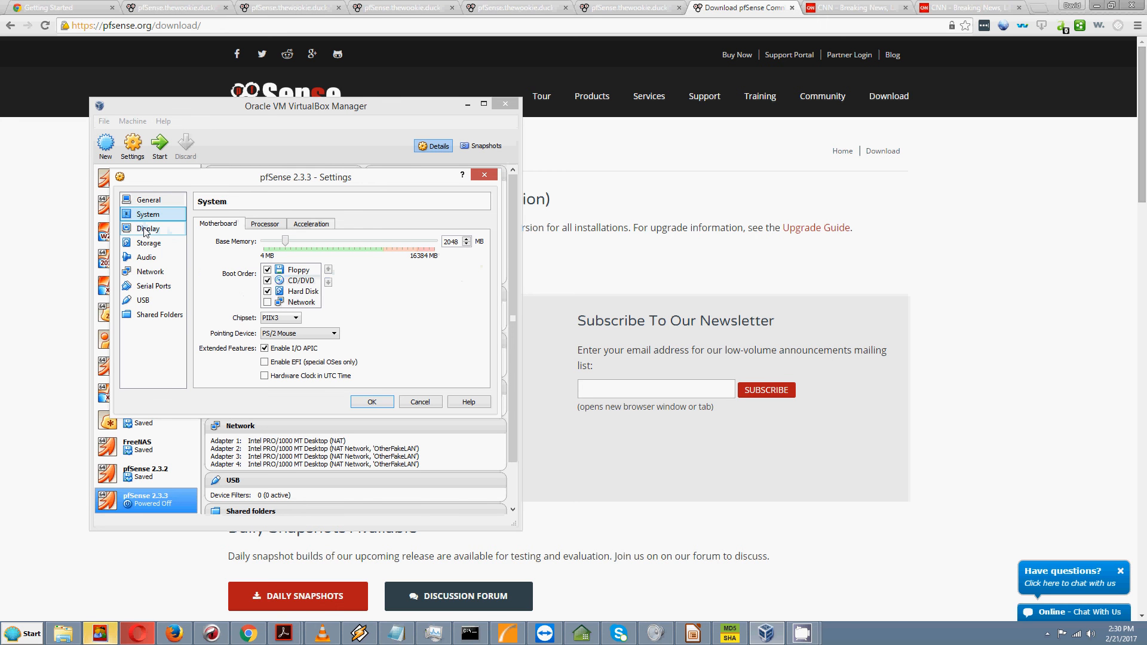
{"action": "left_click", "coordinate": [145, 233]}
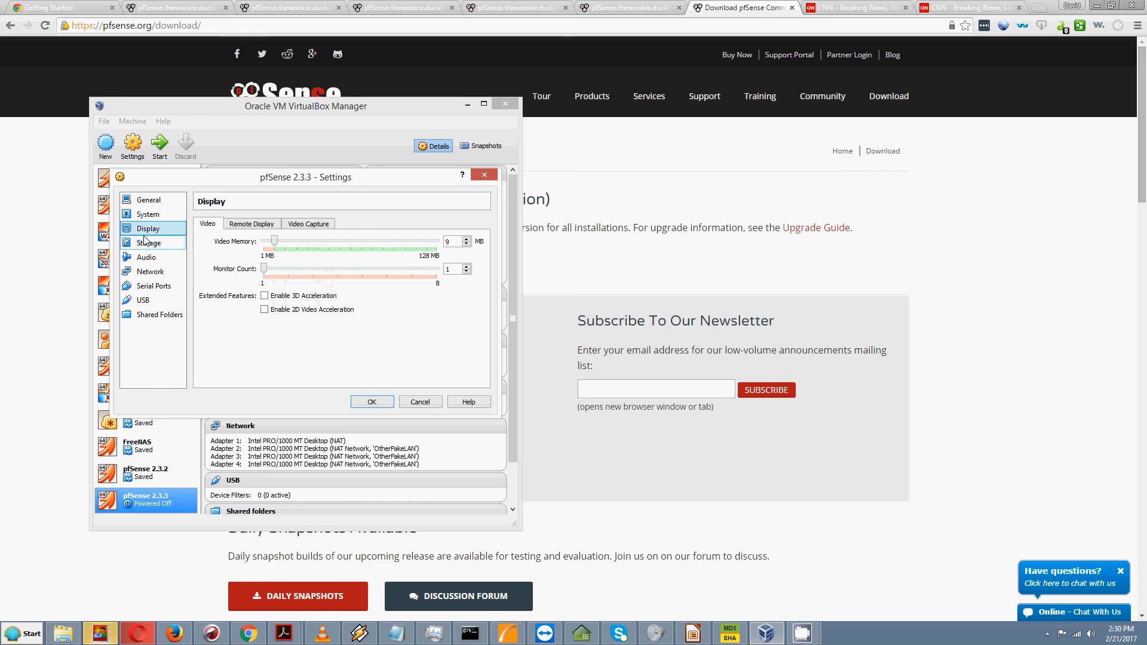
{"action": "left_click", "coordinate": [145, 247]}
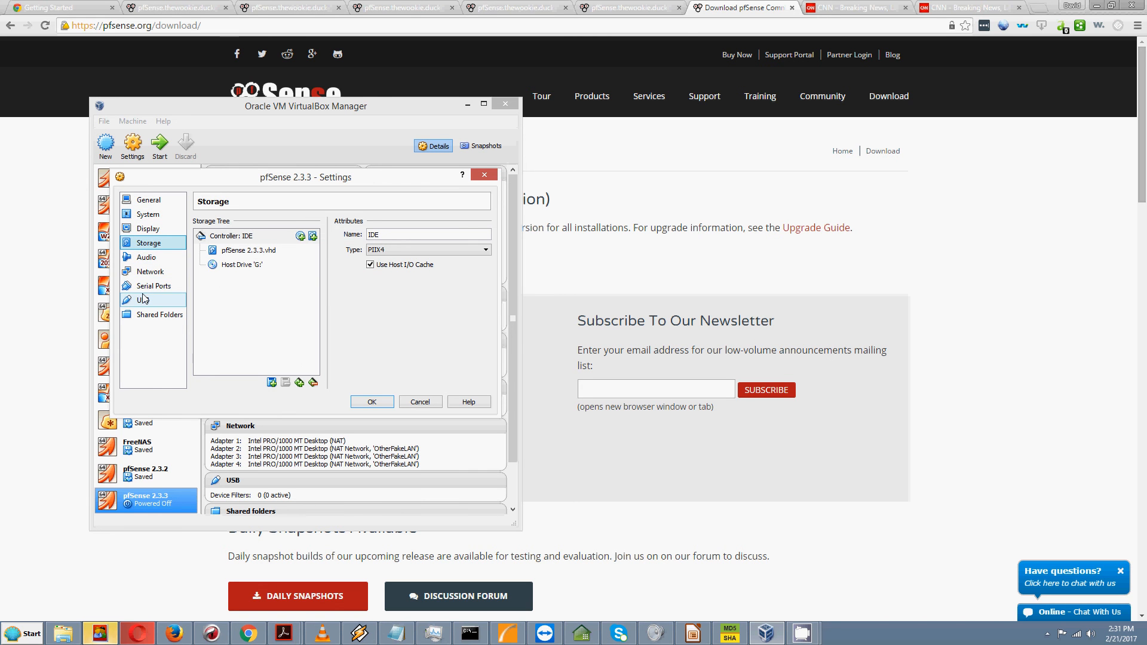
Review how network adapters 1 to 4 of the virtual machine are attached, and accept the settings
{"action": "left_click", "coordinate": [143, 276]}
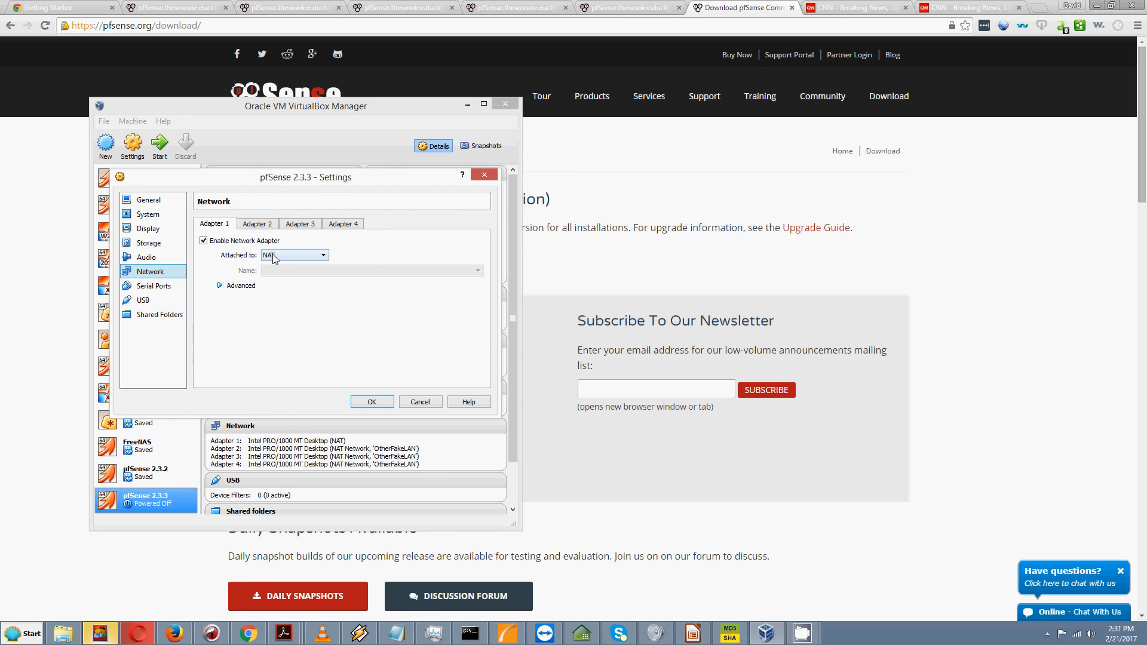
{"action": "left_click", "coordinate": [258, 224]}
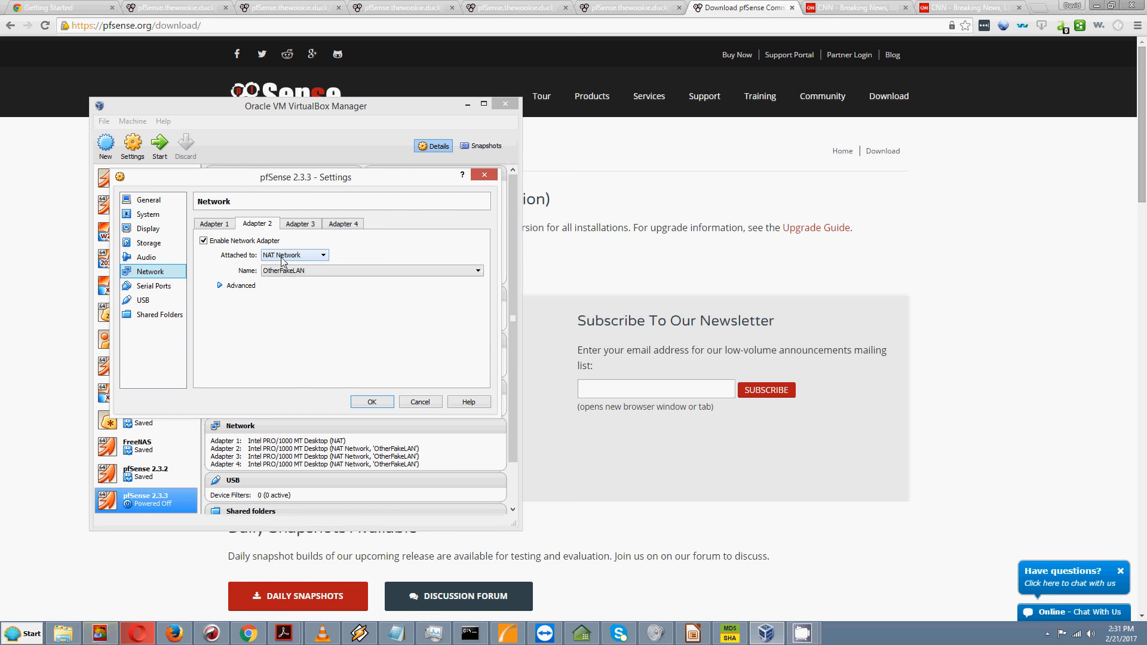
{"action": "left_click", "coordinate": [302, 226]}
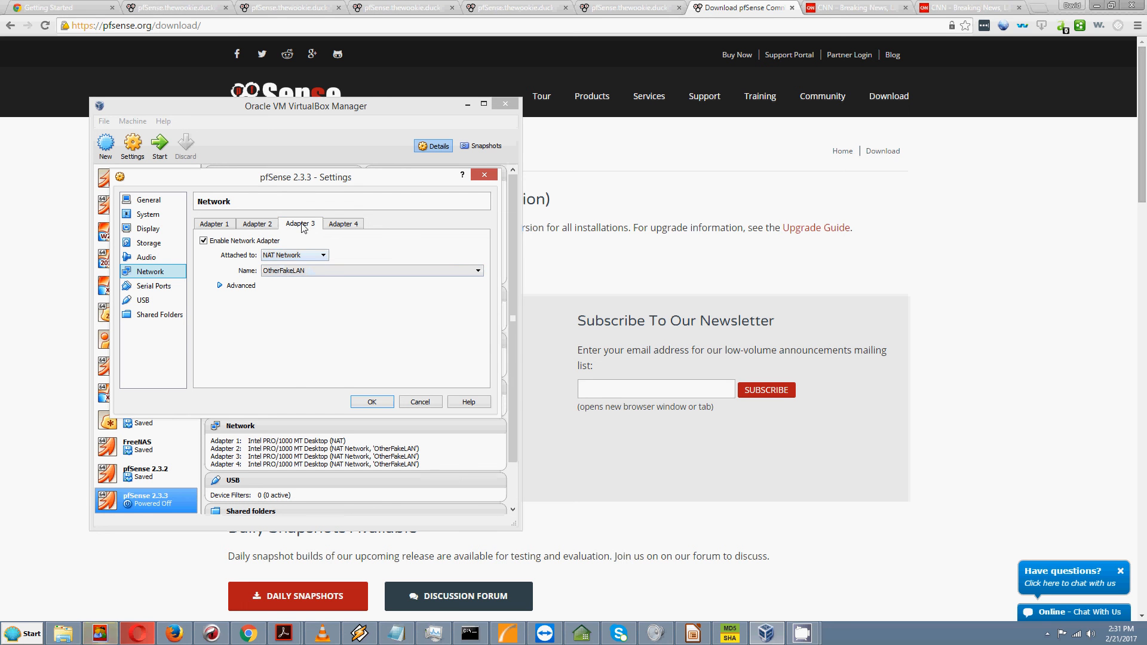
{"action": "left_click", "coordinate": [350, 228]}
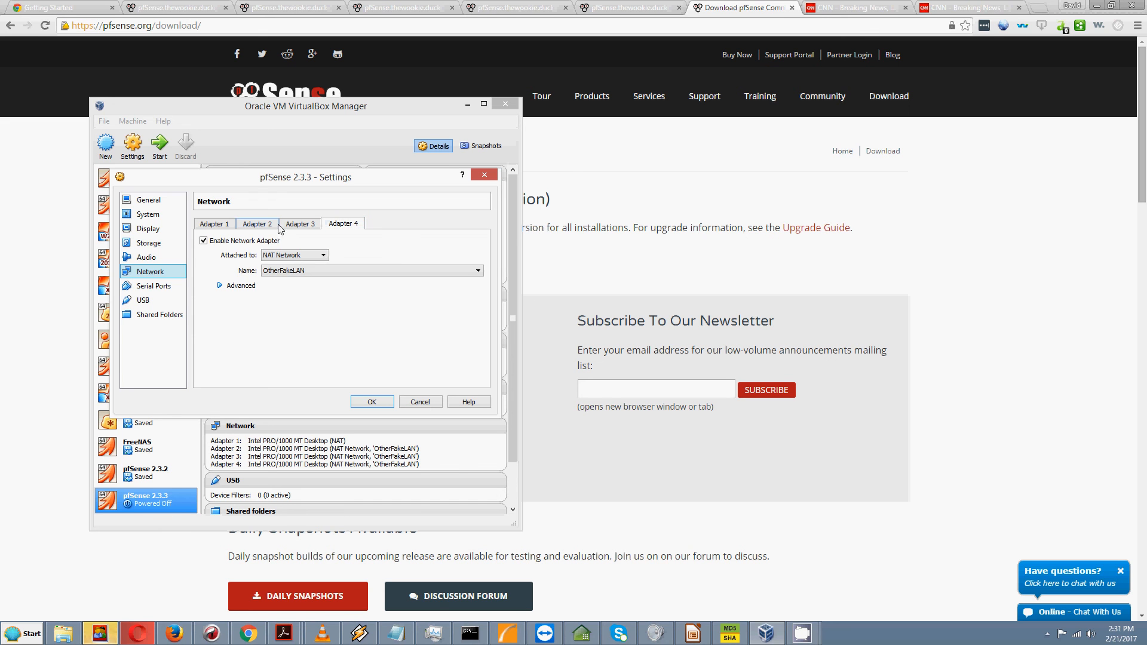
{"action": "left_click", "coordinate": [224, 226]}
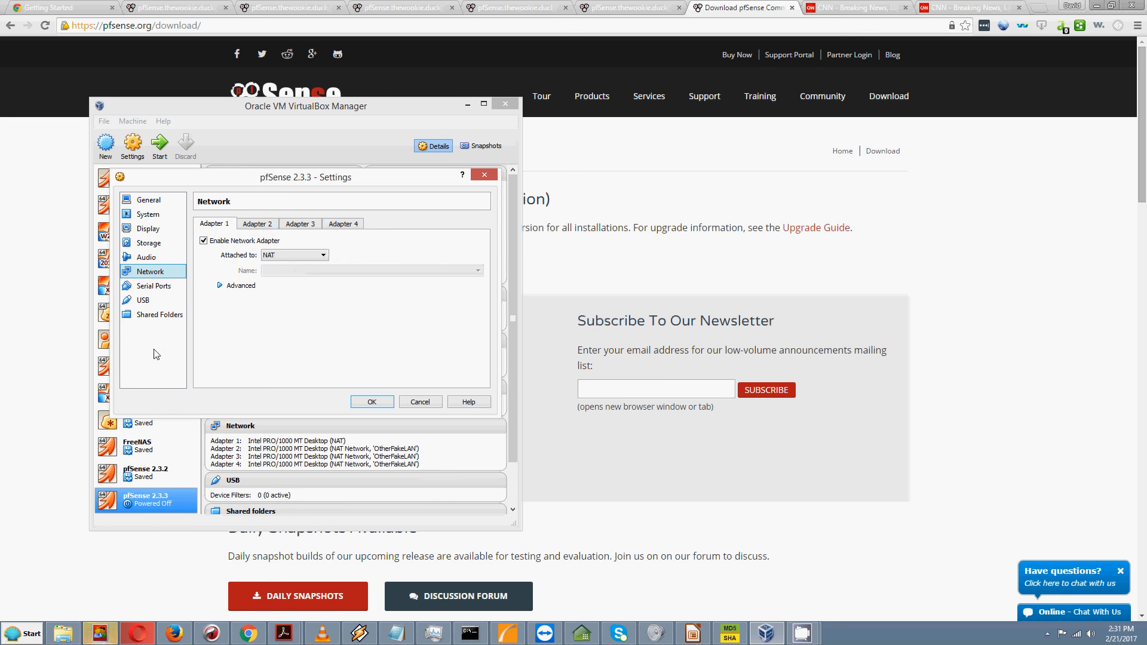
{"action": "left_click", "coordinate": [367, 405]}
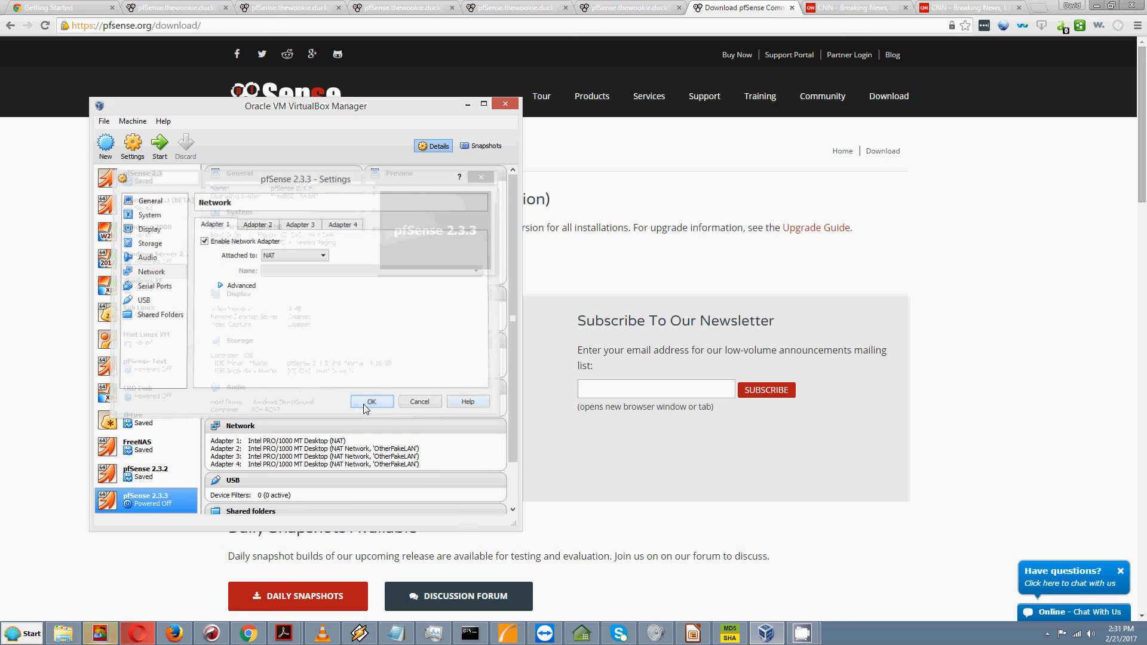
Start the pfSense 2.3.3 virtual machine
{"action": "right_click", "coordinate": [147, 503]}
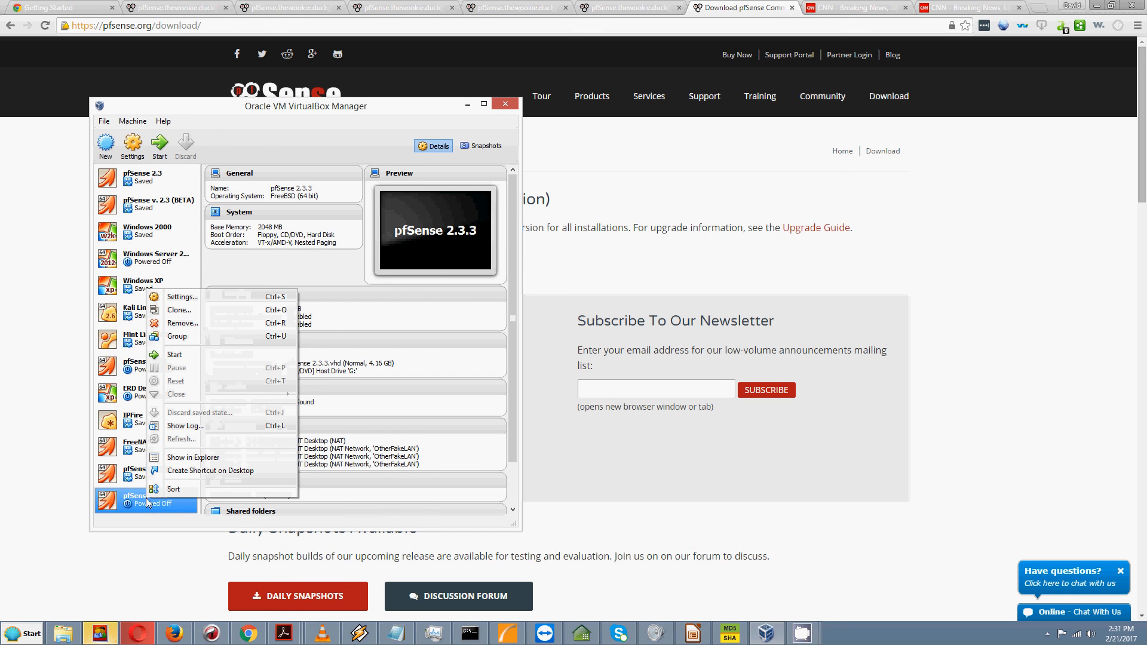
{"action": "left_click", "coordinate": [278, 149]}
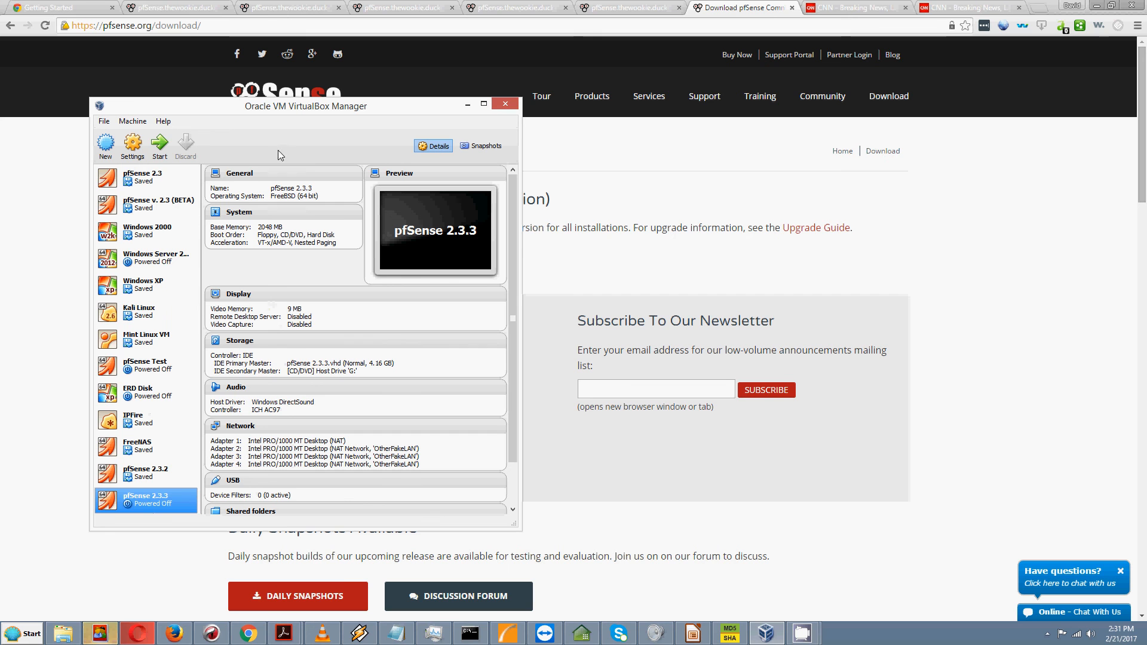
{"action": "left_click", "coordinate": [160, 147]}
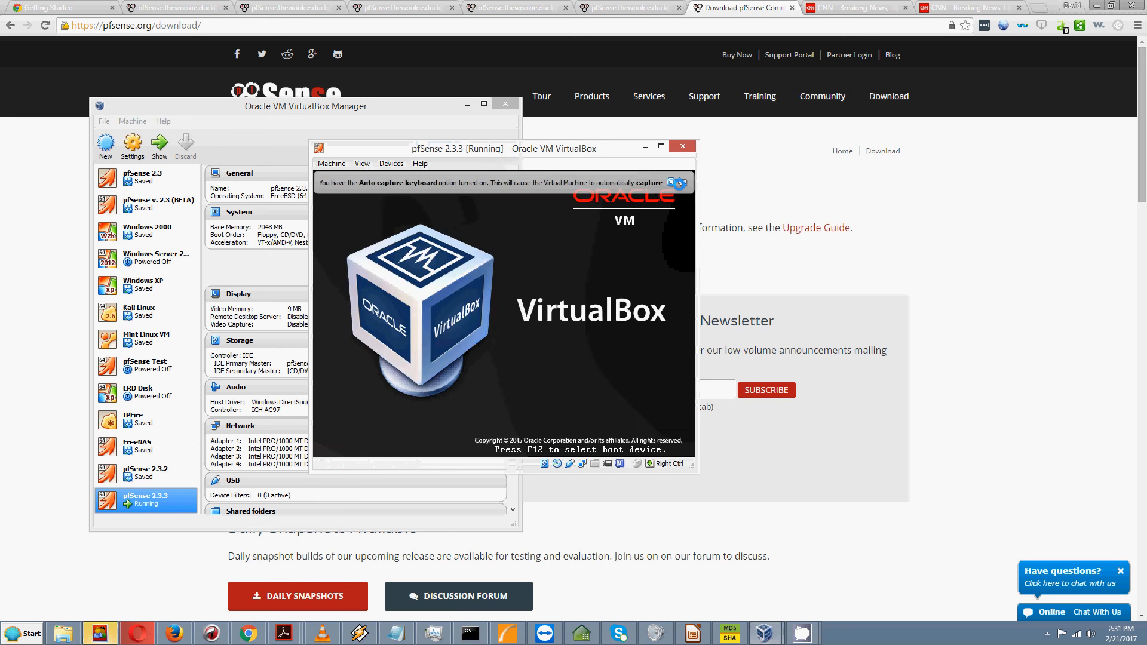
Select CD-ROM as the virtual machine's boot device, pause the autoboot countdown, and boot pfSense in multi-user mode
{"action": "key", "text": "F12"}
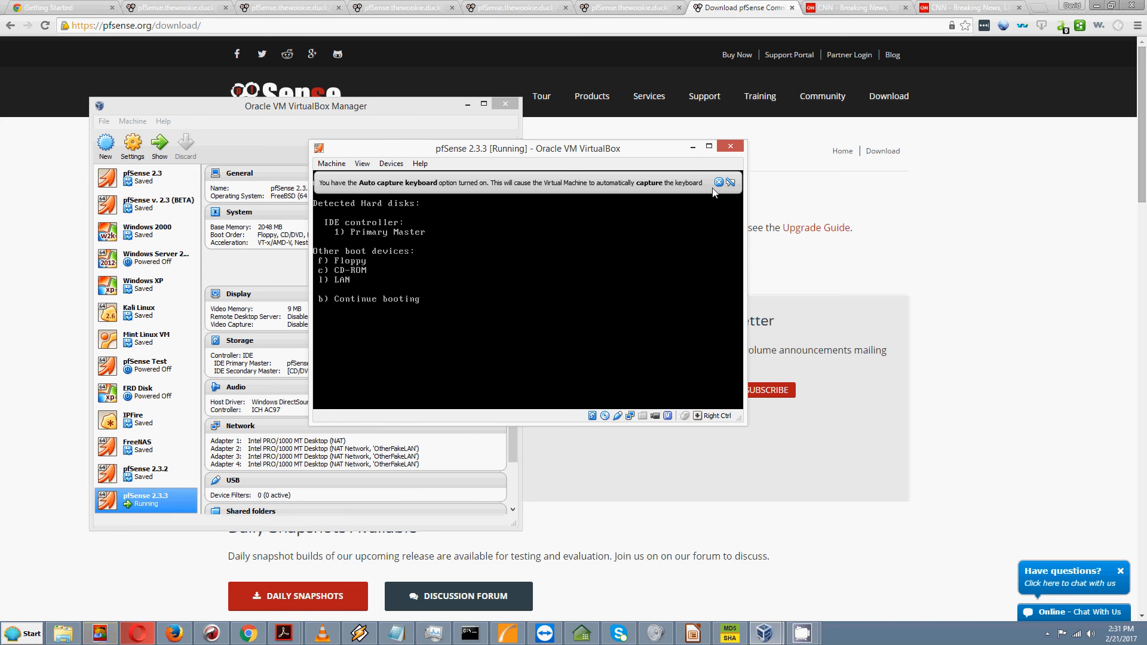
{"action": "left_click", "coordinate": [517, 277]}
{"action": "key", "text": "c"}
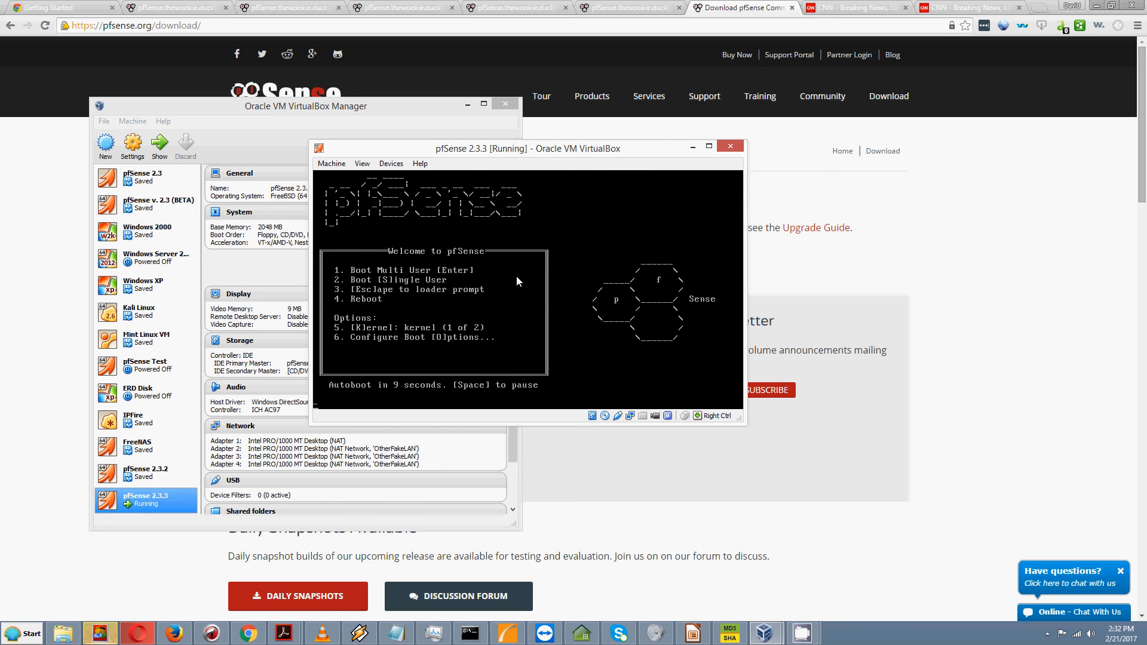
{"action": "key", "text": "space"}
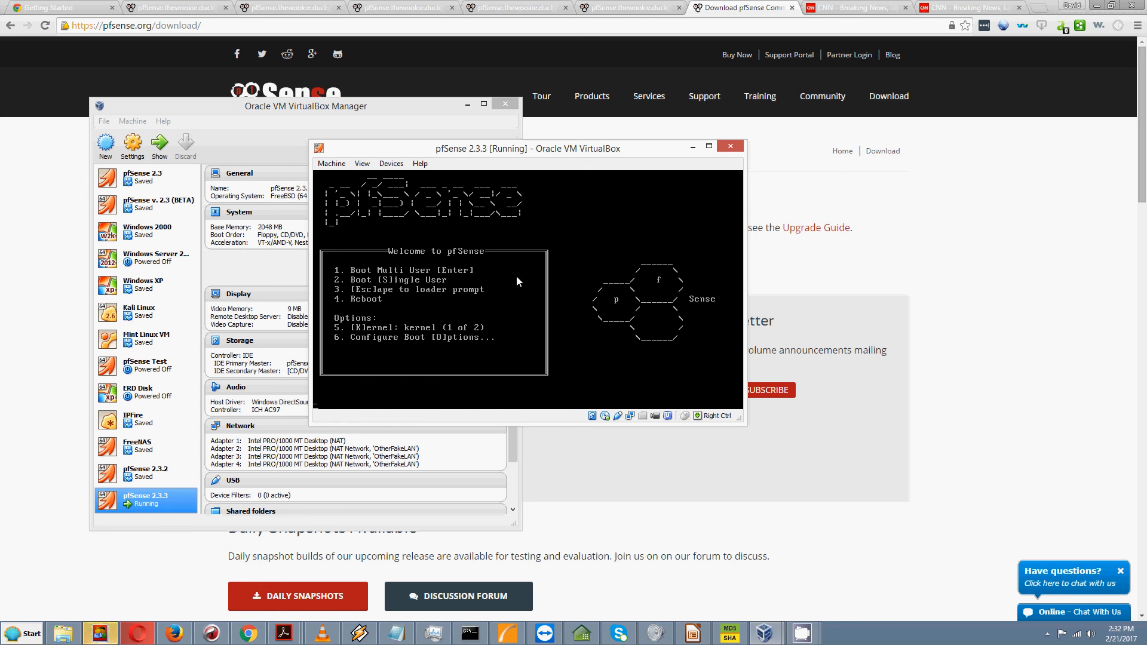
{"action": "key", "text": "Return"}
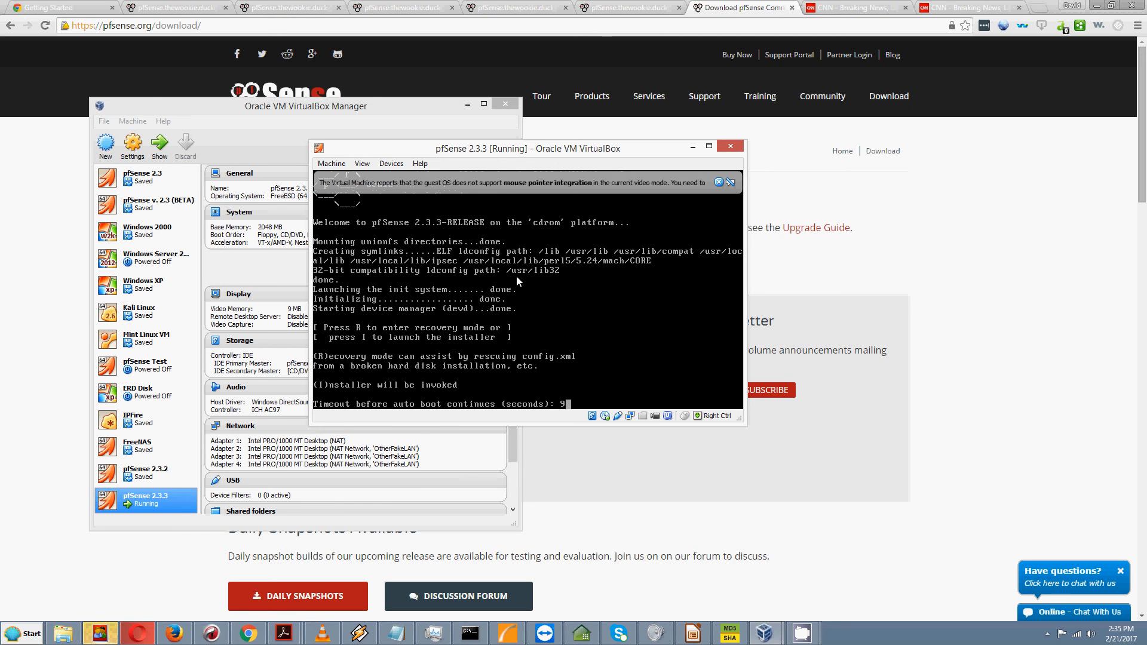
Launch the pfSense installer before the autoboot timeout and dismiss the mouse pointer integration message
{"action": "type", "text": "i"}
{"action": "type", "text": "i"}
{"action": "key", "text": "i"}
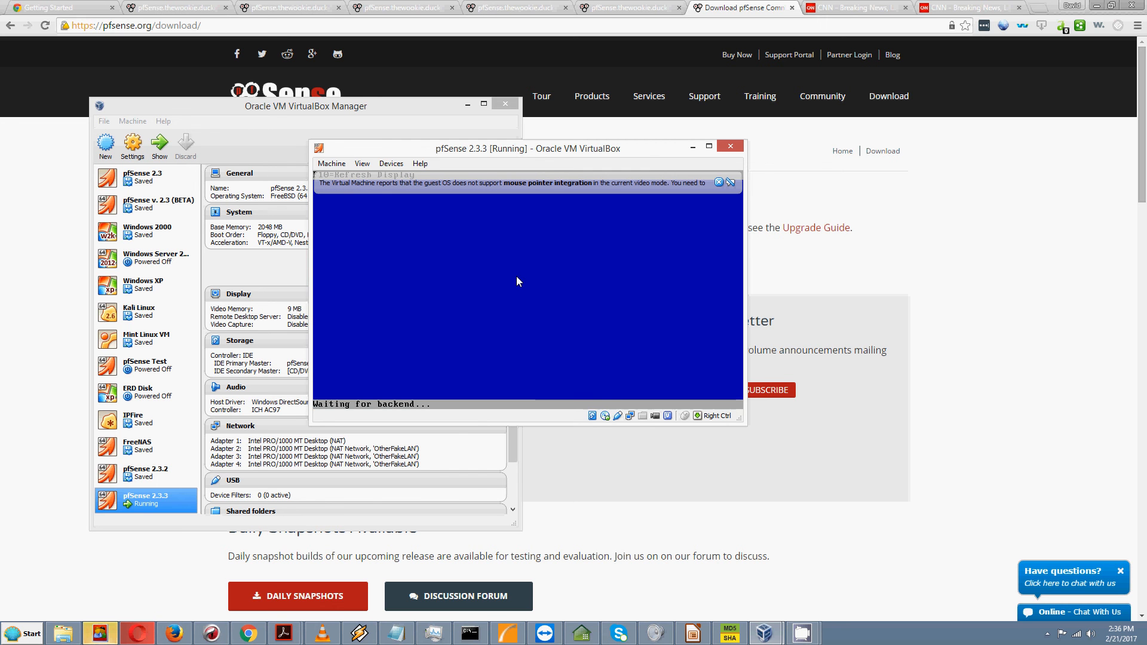
{"action": "left_click", "coordinate": [719, 183]}
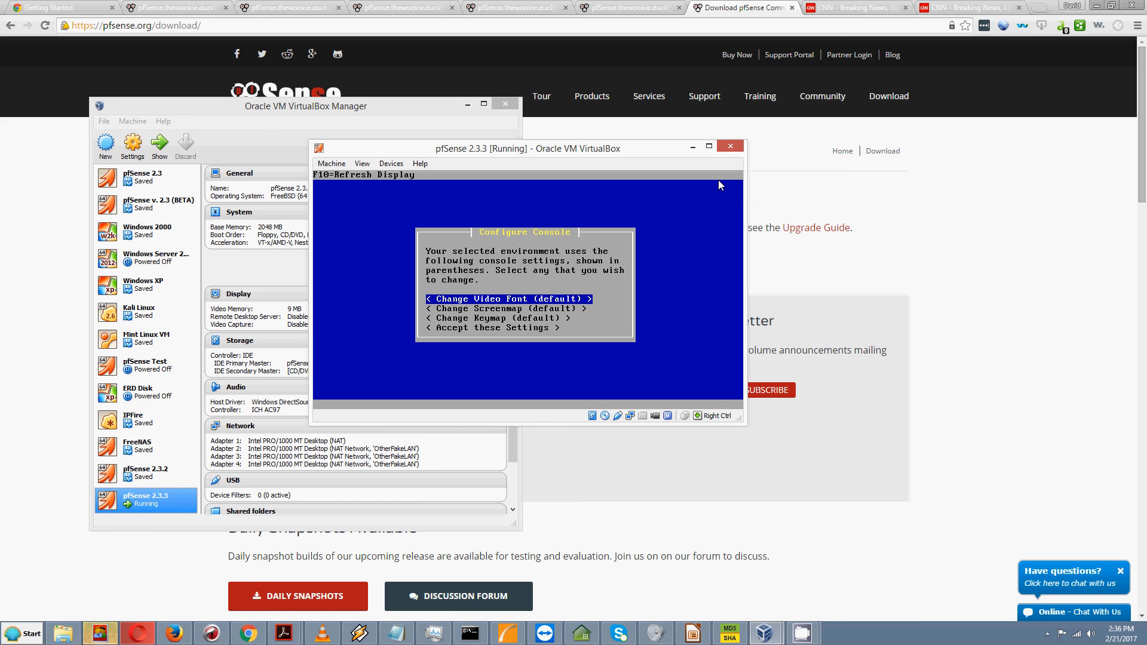
Accept the installer's console settings with the default video font, screenmap and keymap
{"action": "key", "text": "Down"}
{"action": "key", "text": "Down"}
{"action": "key", "text": "Up"}
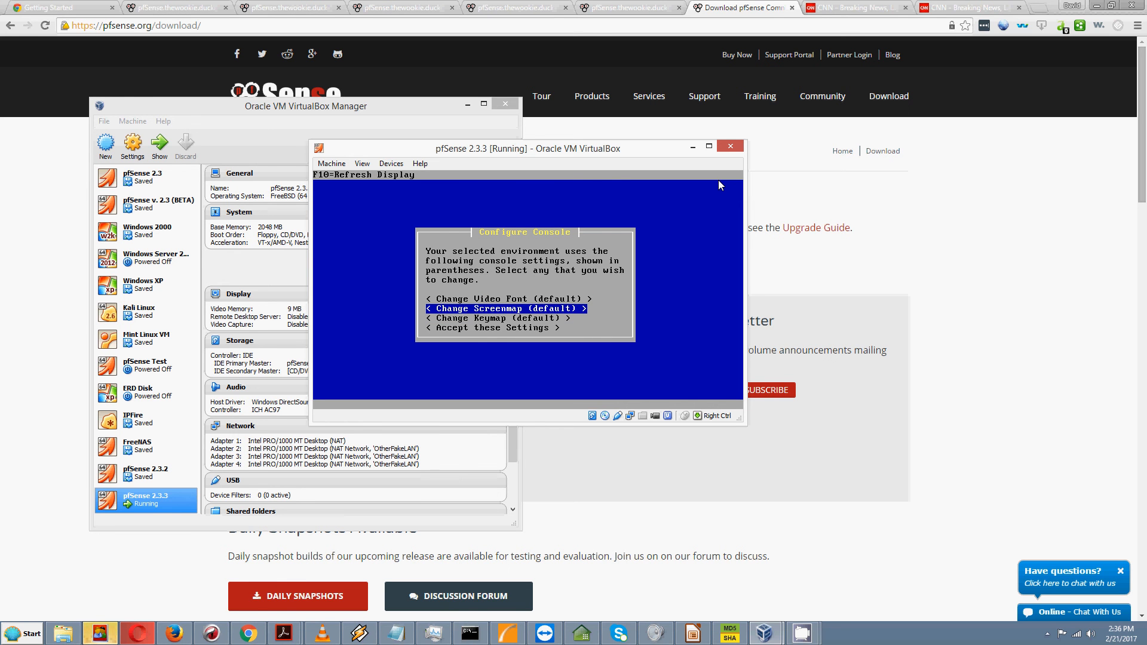
{"action": "key", "text": "Down"}
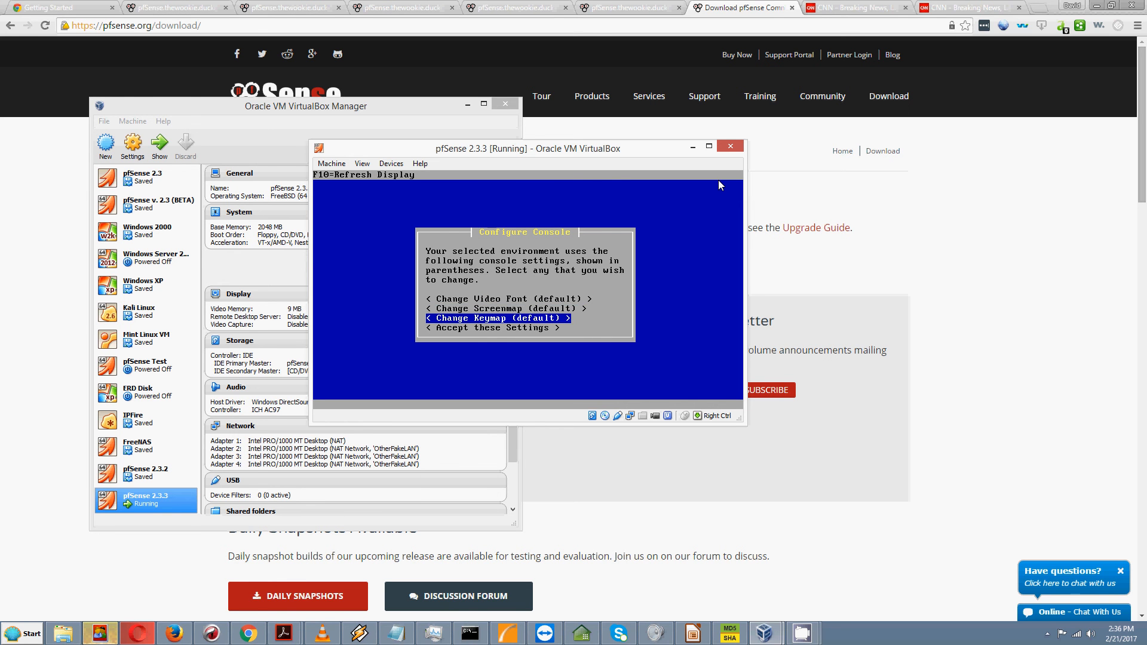
{"action": "key", "text": "Down"}
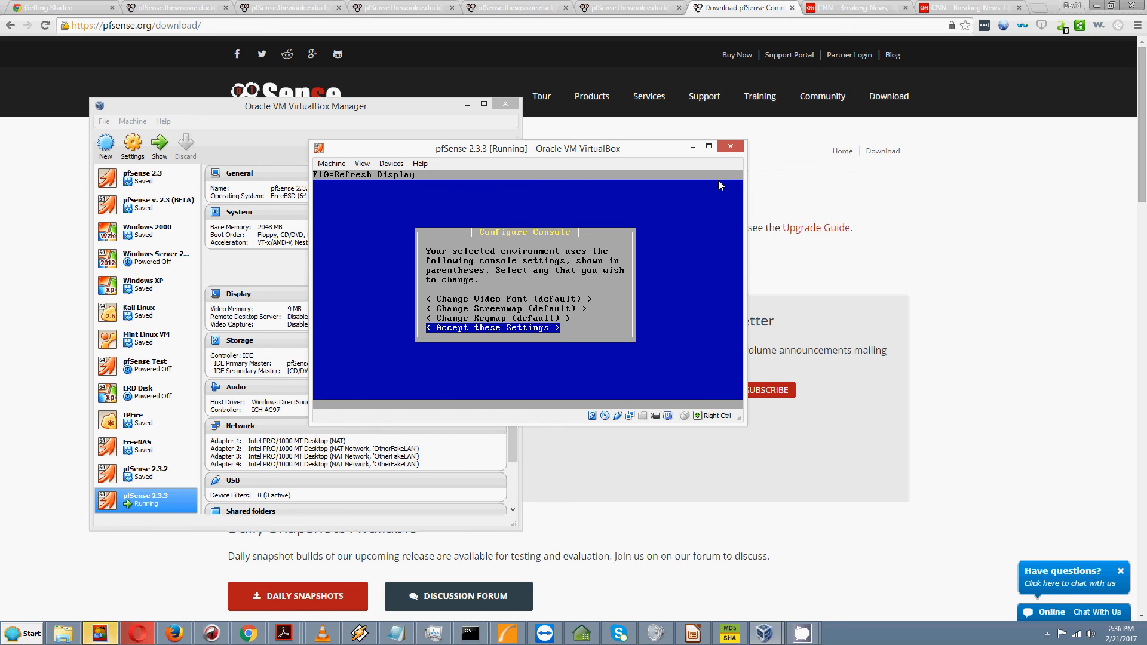
{"action": "key", "text": "Return"}
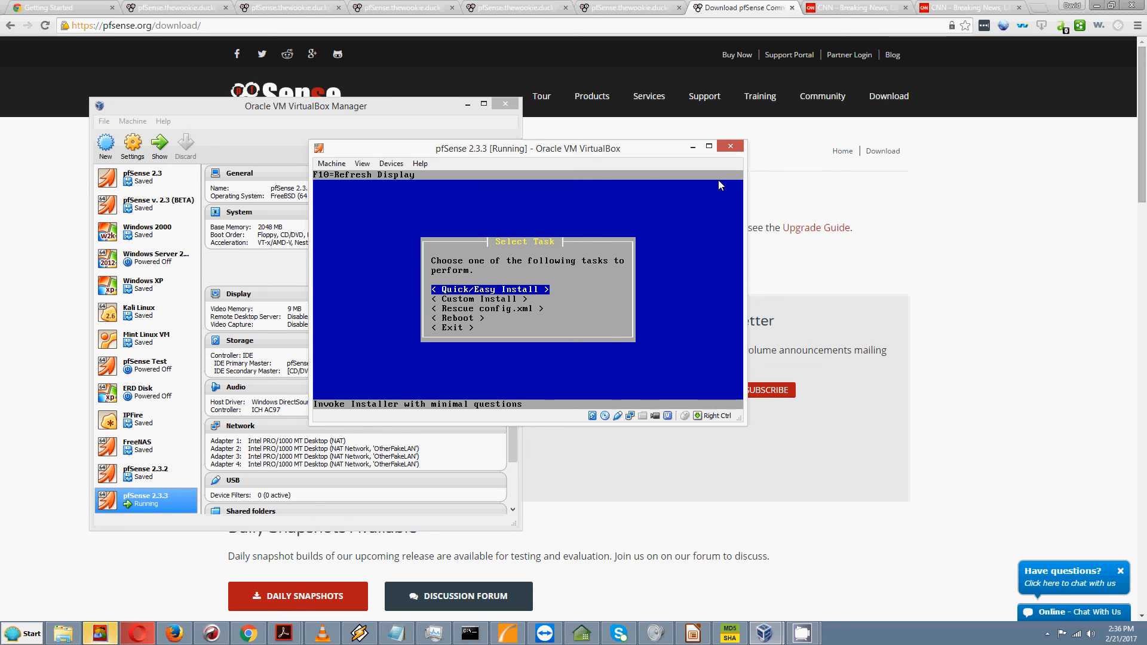
Choose the Quick/Easy Install task and confirm erasing the first hard disk
{"action": "key", "text": "Down"}
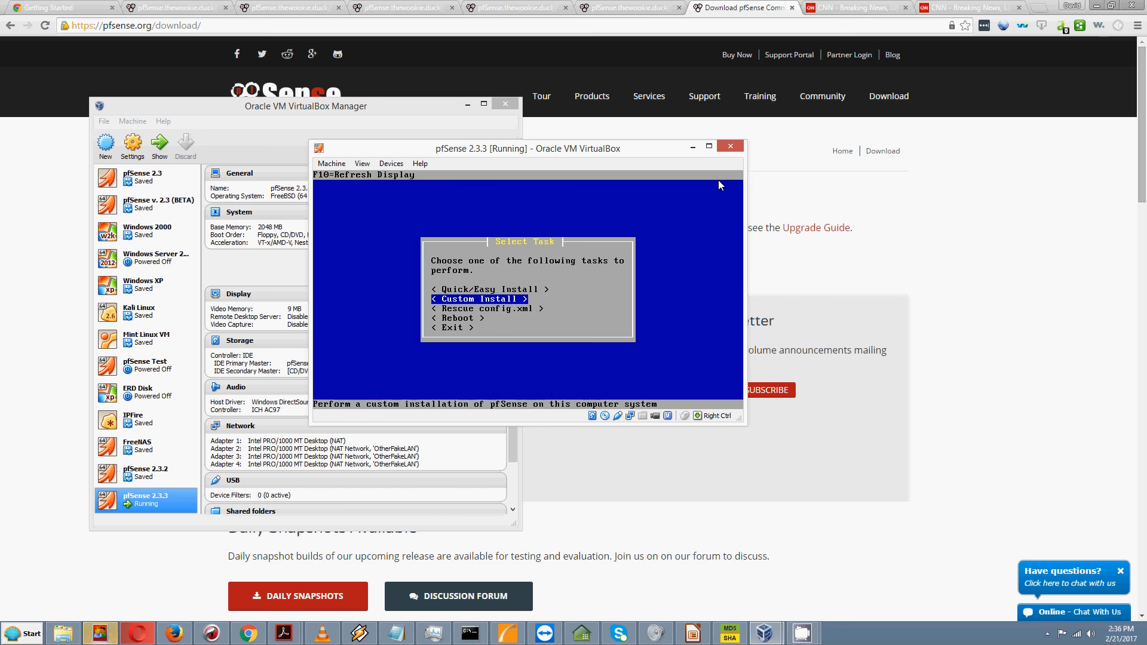
{"action": "key", "text": "Down"}
{"action": "key", "text": "Up"}
{"action": "key", "text": "Up"}
{"action": "key", "text": "Down"}
{"action": "key", "text": "Down"}
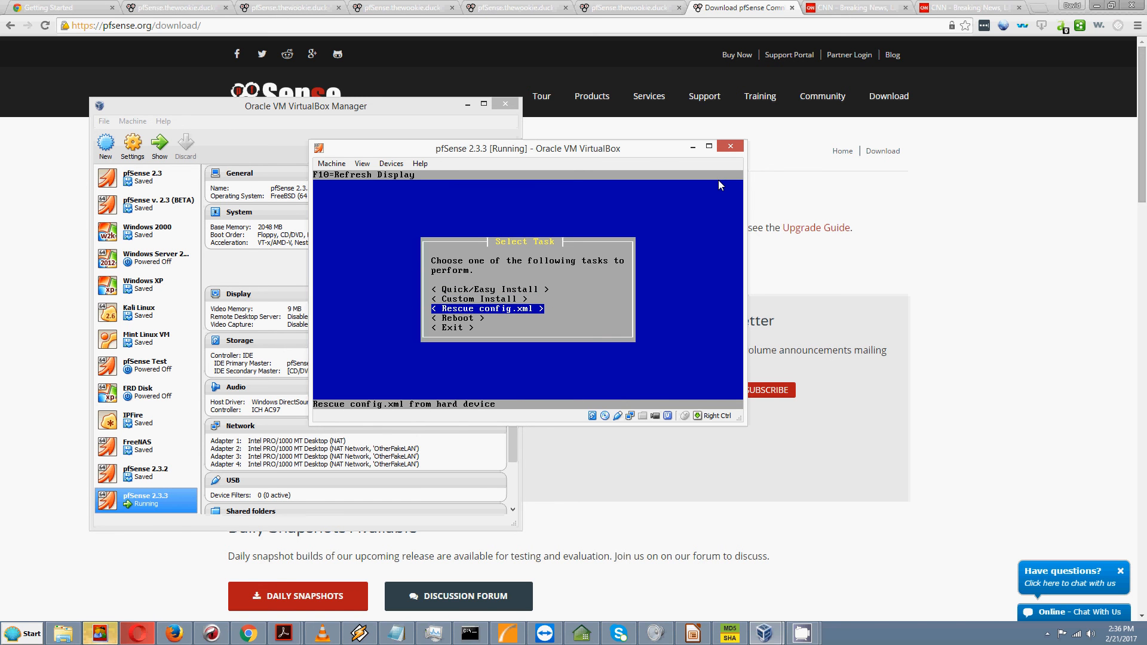
{"action": "key", "text": "Down"}
{"action": "key", "text": "Up"}
{"action": "key", "text": "Up"}
{"action": "key", "text": "Up"}
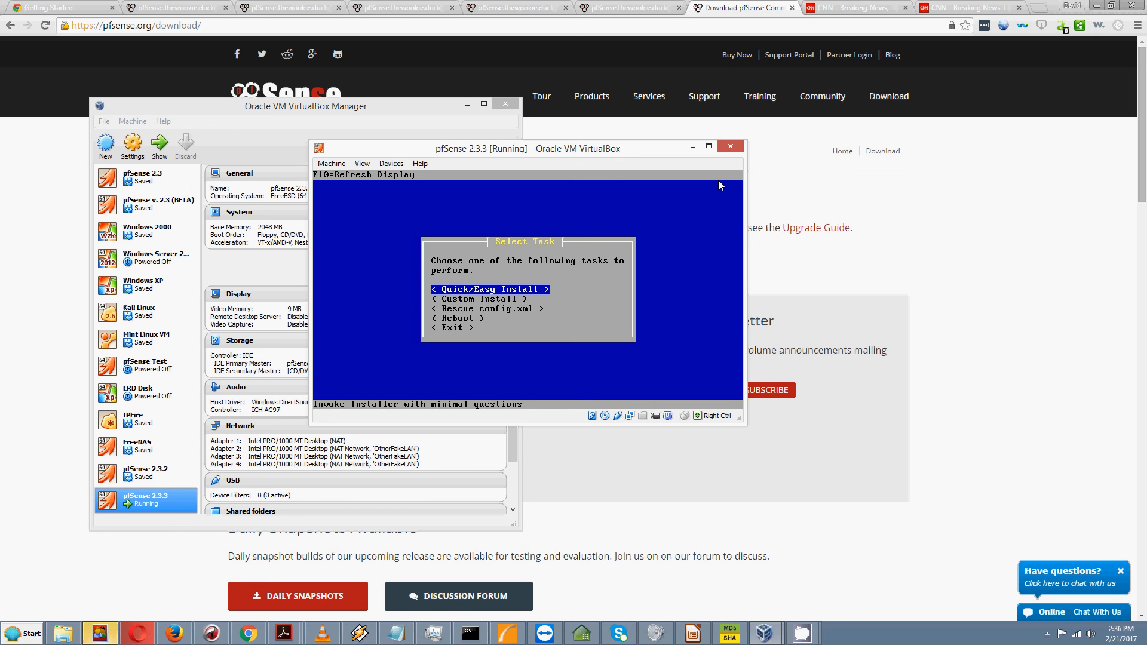
{"action": "key", "text": "Down"}
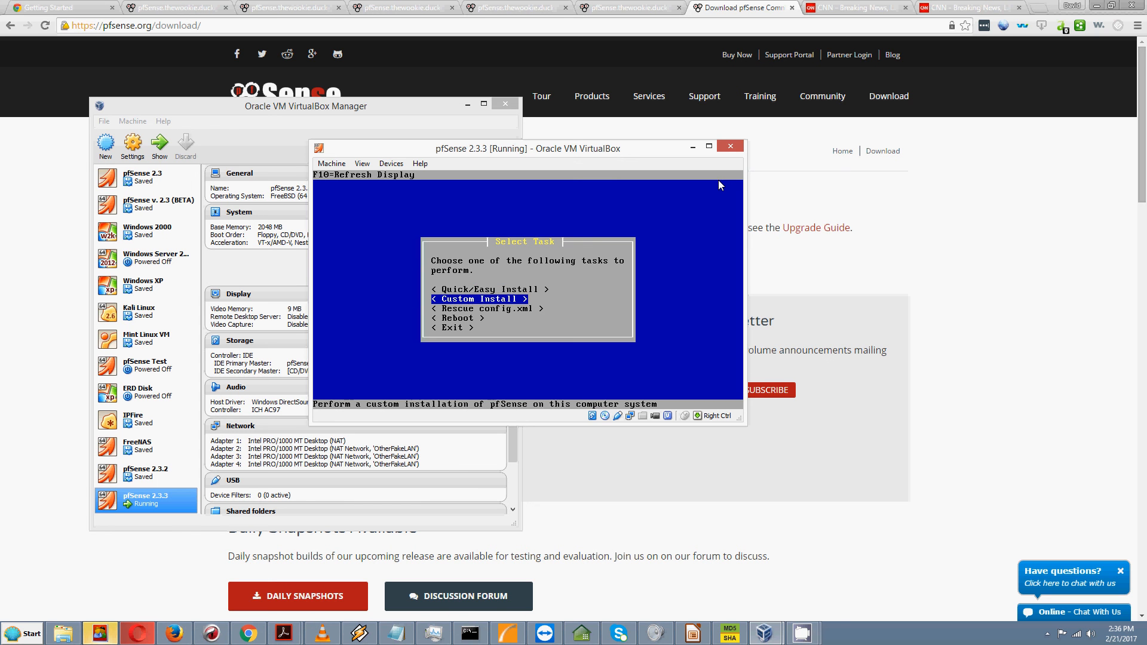
{"action": "key", "text": "Up"}
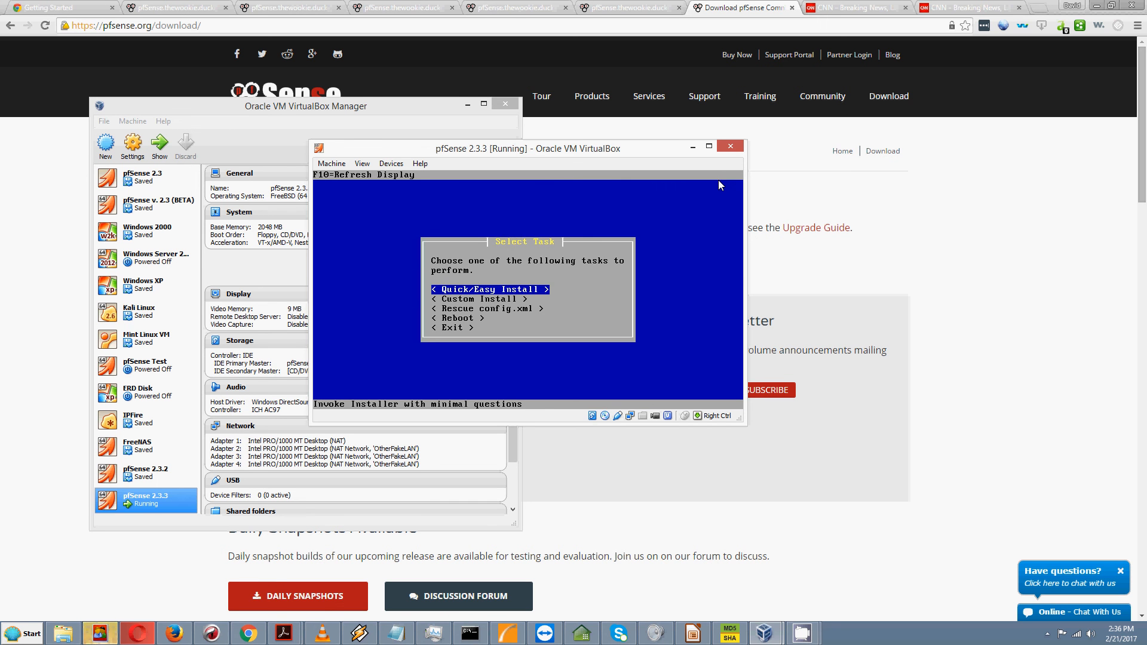
{"action": "key", "text": "Return"}
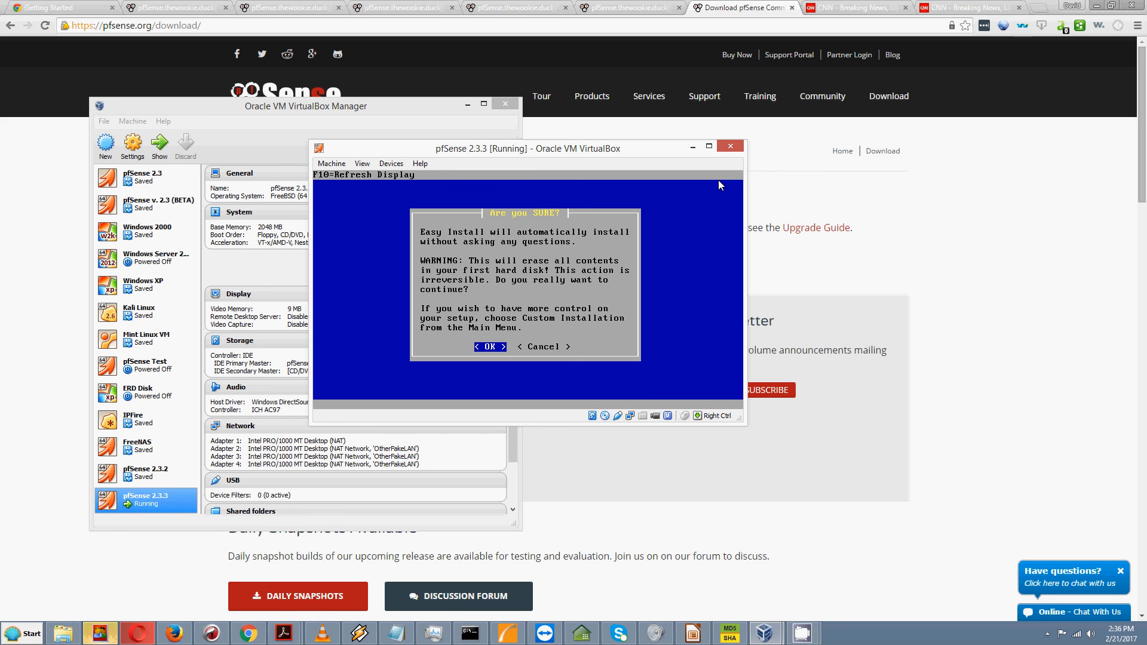
{"action": "key", "text": "Return"}
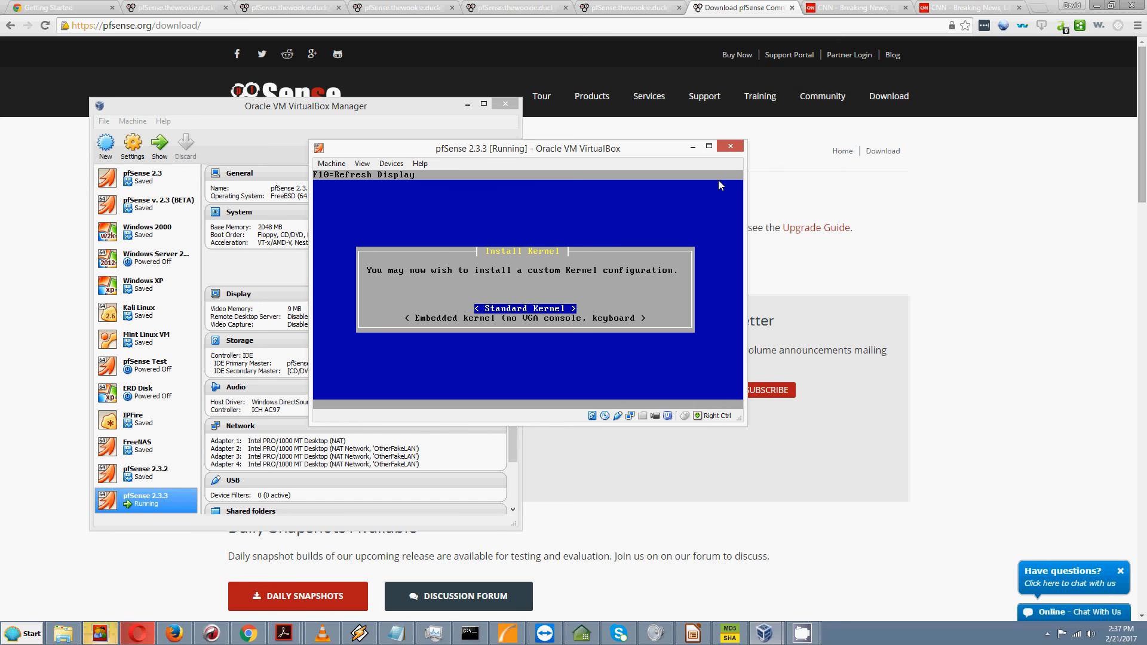
Install the Standard Kernel and reboot the virtual machine into the installed pfSense
{"action": "key", "text": "Return"}
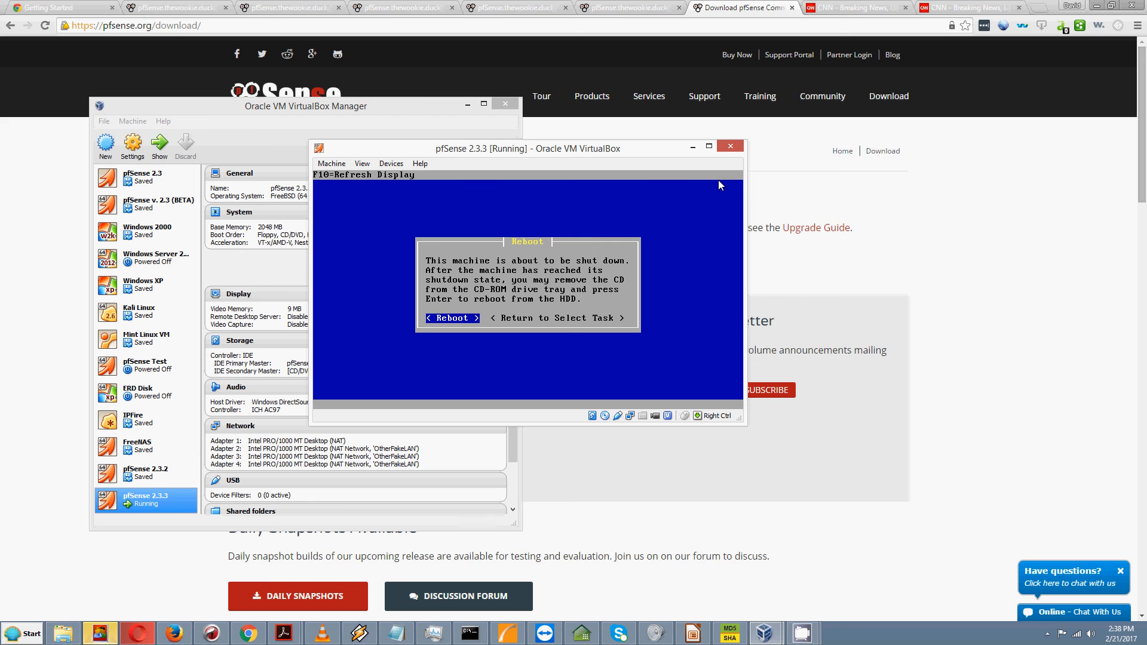
{"action": "key", "text": "Return"}
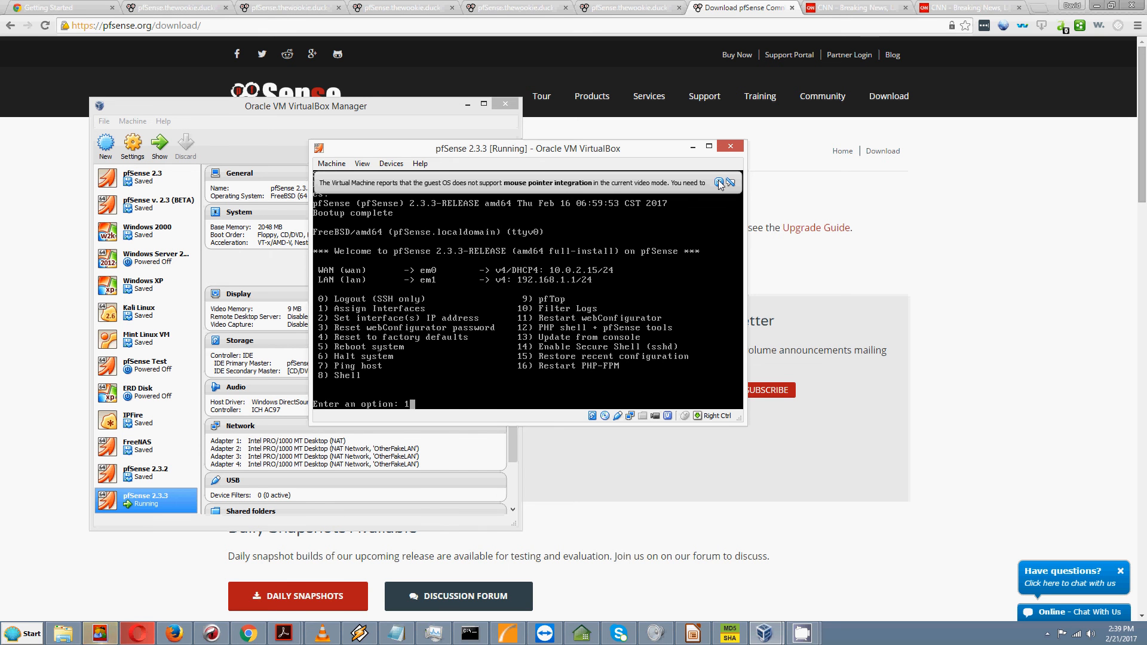
View the valid network interfaces through the Assign Interfaces option, and abort at the VLAN question to return to the console menu
{"action": "type", "text": "1"}
{"action": "key", "text": "Return"}
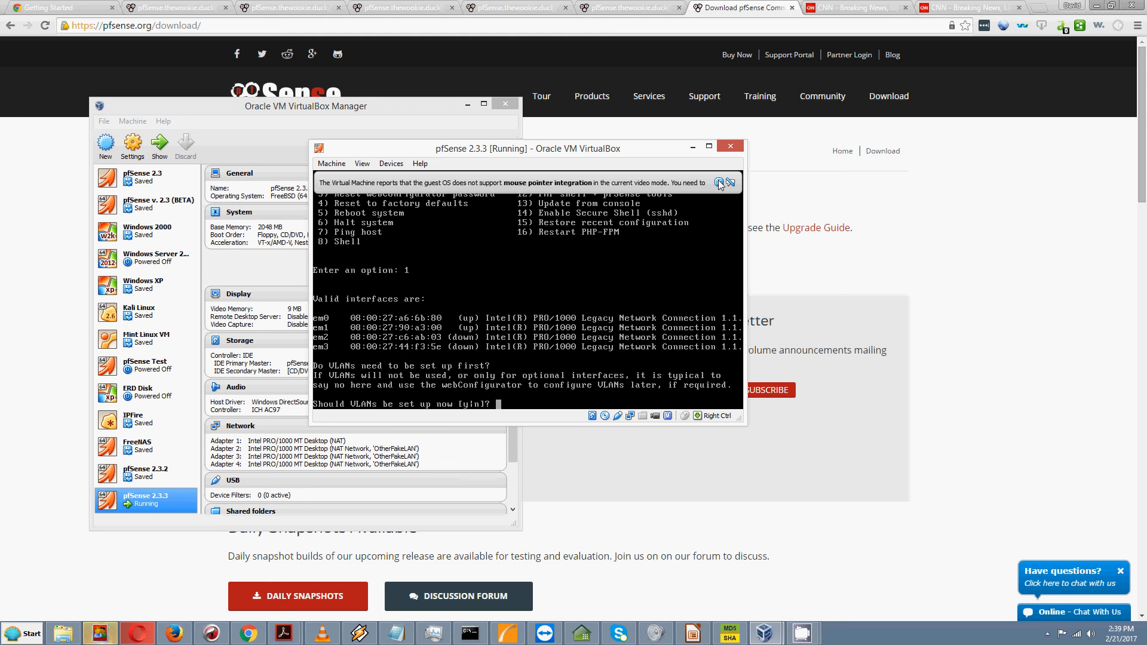
{"action": "type", "text": "n"}
{"action": "key", "text": "BackSpace"}
{"action": "key", "text": "ctrl+c"}
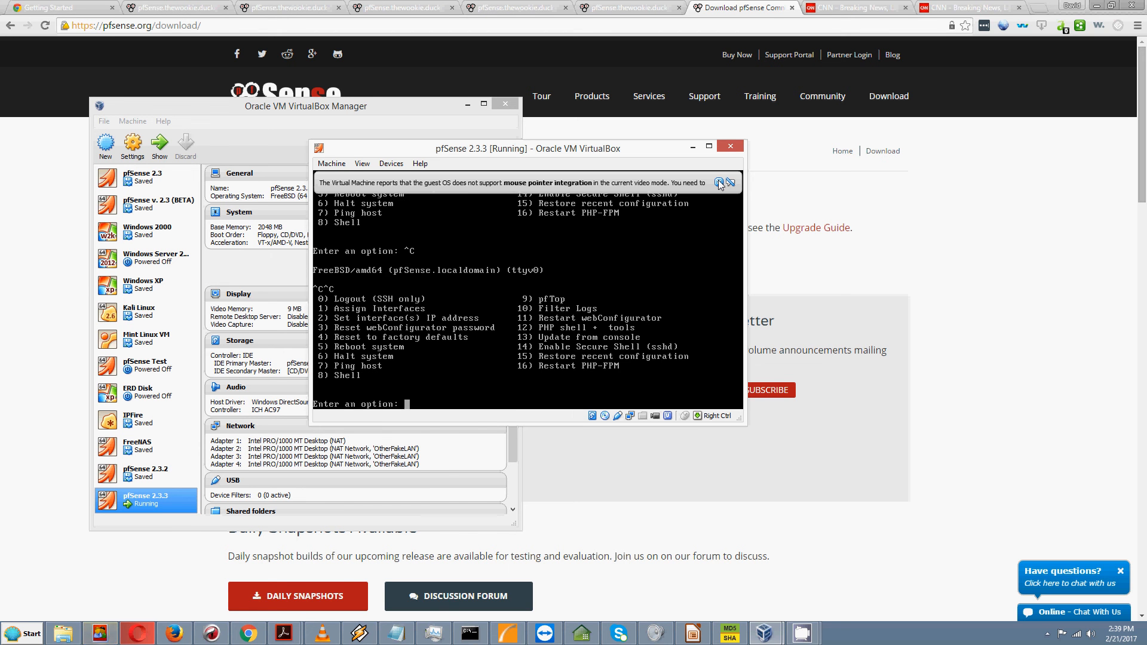
{"action": "key", "text": "Return"}
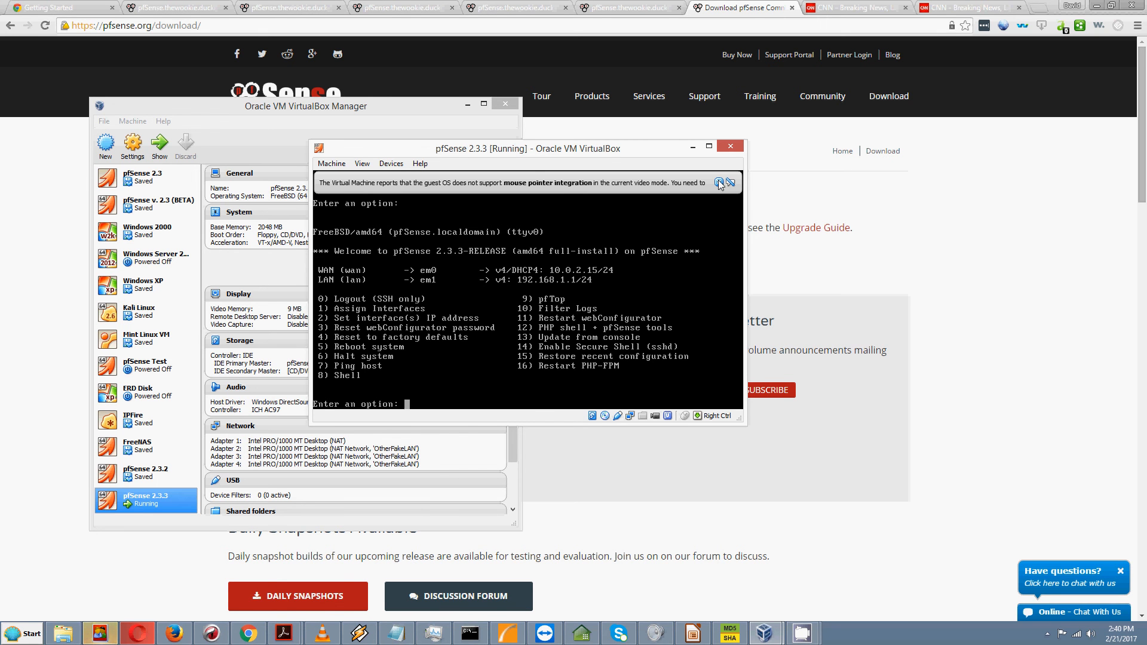
View the interfaces available for IP address configuration, and return to the console menu without choosing one
{"action": "type", "text": "2"}
{"action": "key", "text": "Return"}
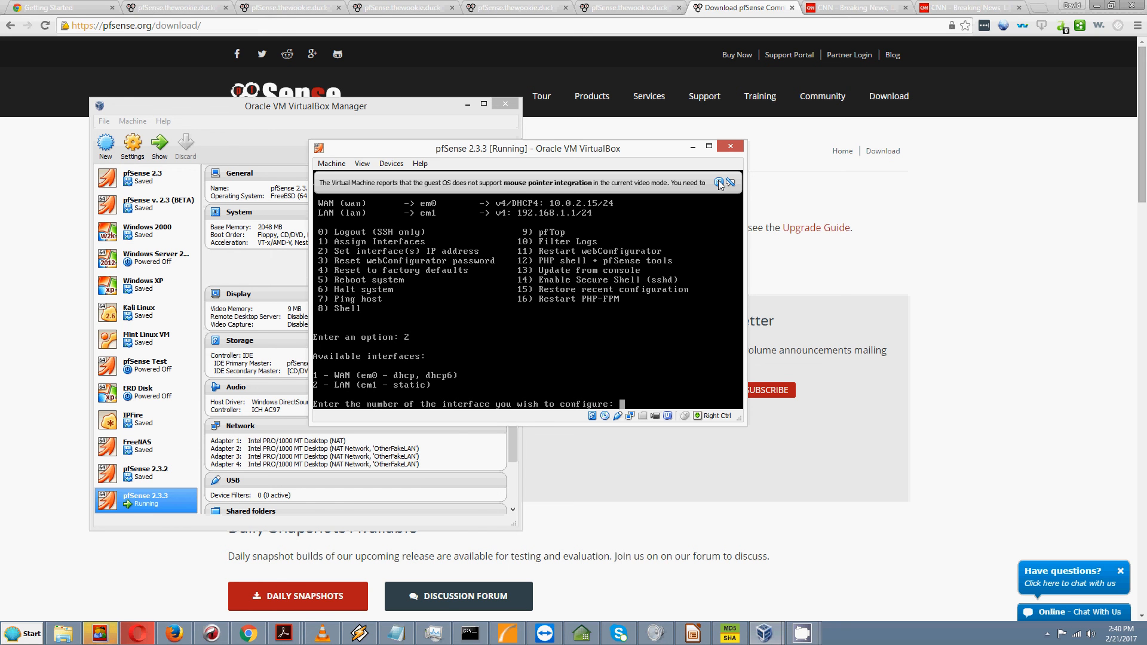
{"action": "key", "text": "Return"}
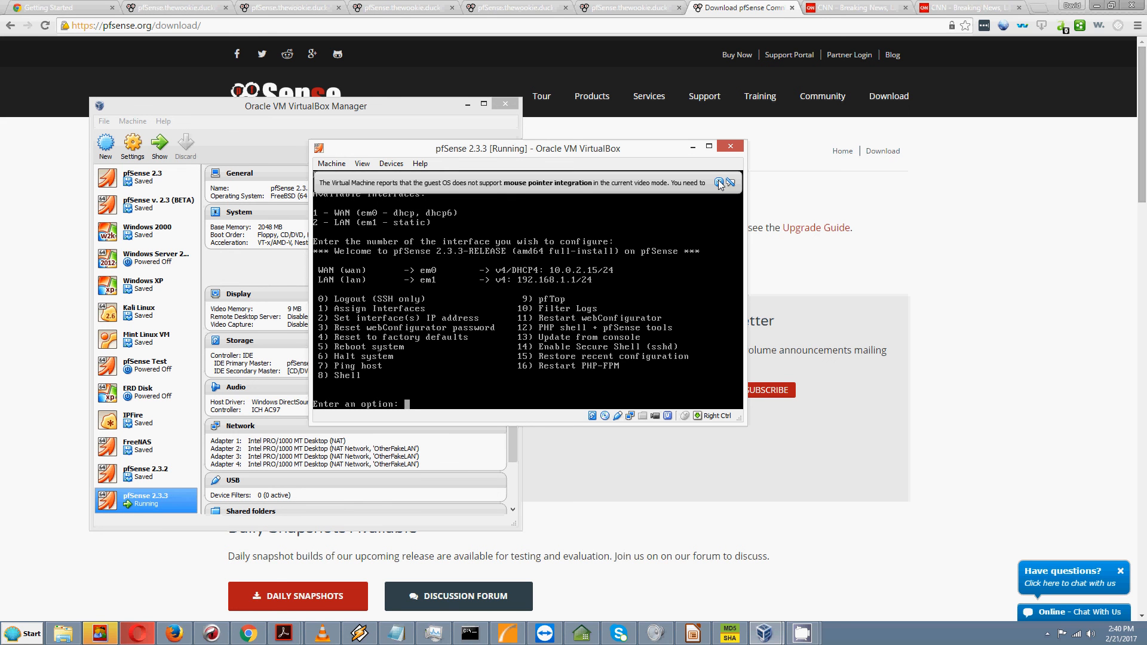
Ping the host google.com from the pfSense console and return to the menu
{"action": "type", "text": "7"}
{"action": "key", "text": "Return"}
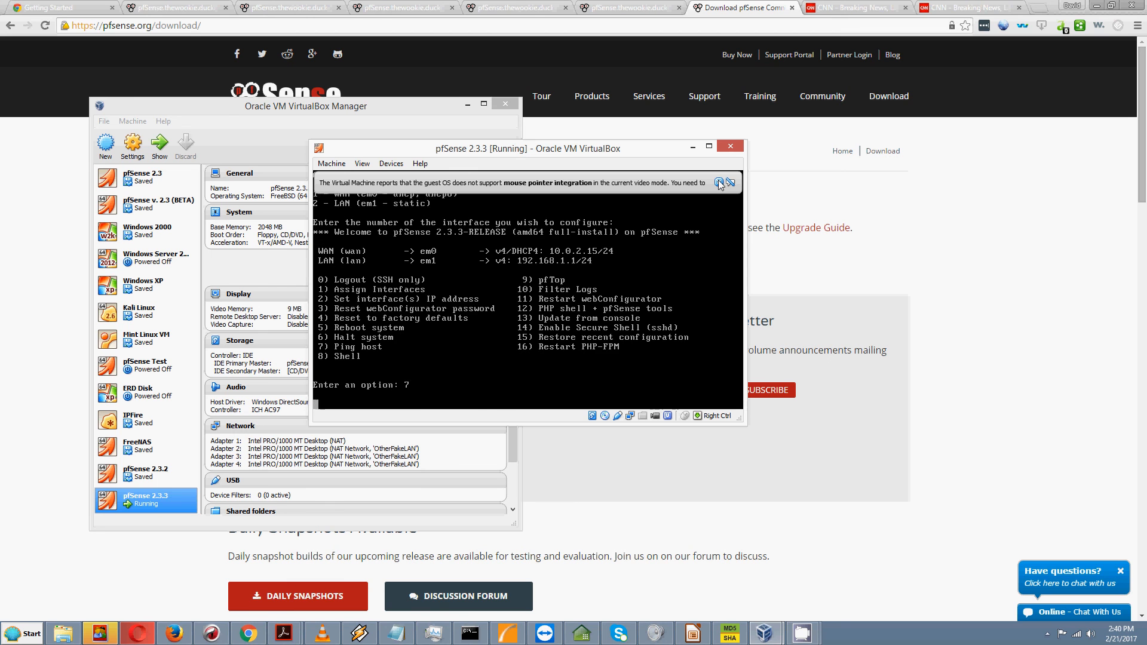
{"action": "type", "text": "google.com"}
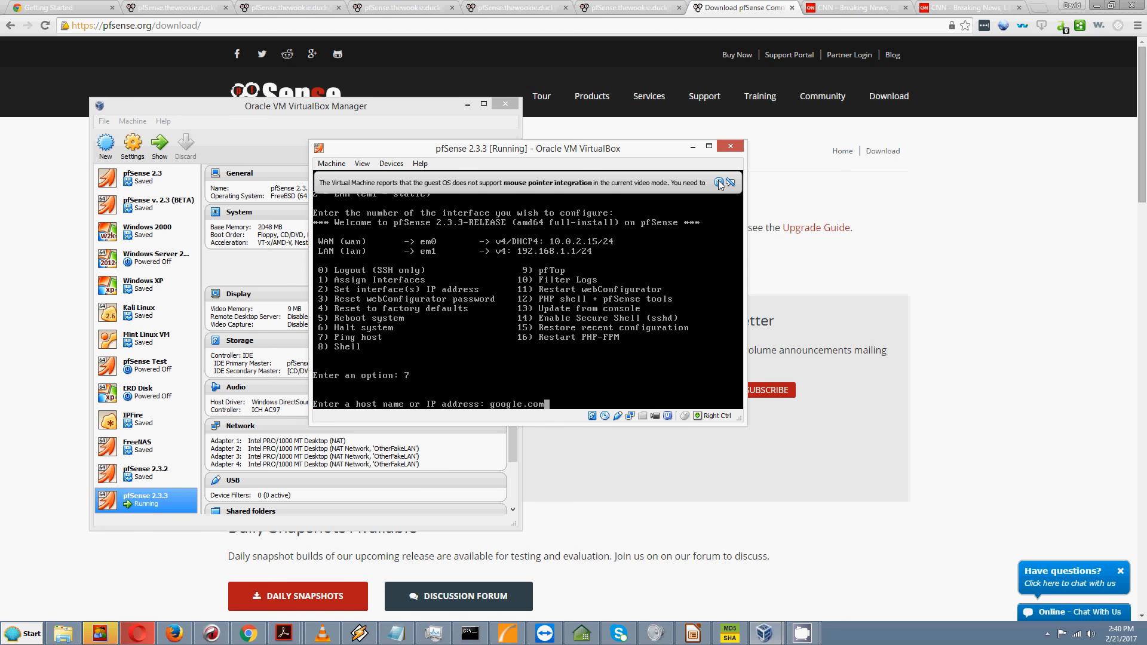
{"action": "key", "text": "Return"}
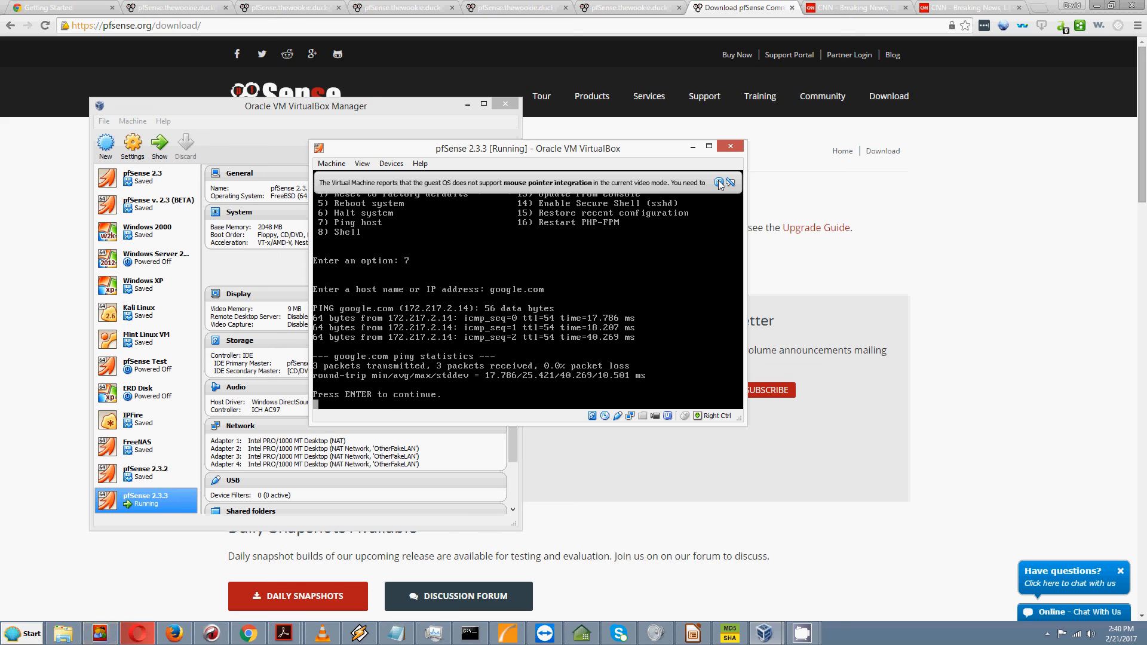
{"action": "key", "text": "Return"}
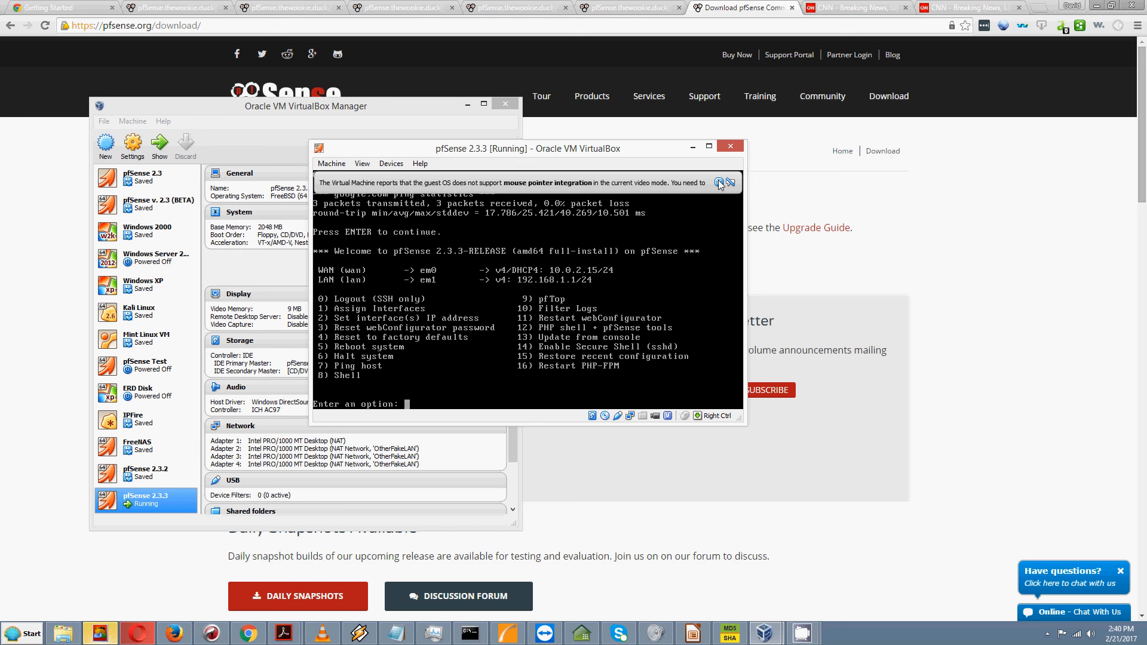
Open the pfSense shell from the console menu and leave it with the exit command
{"action": "type", "text": "8"}
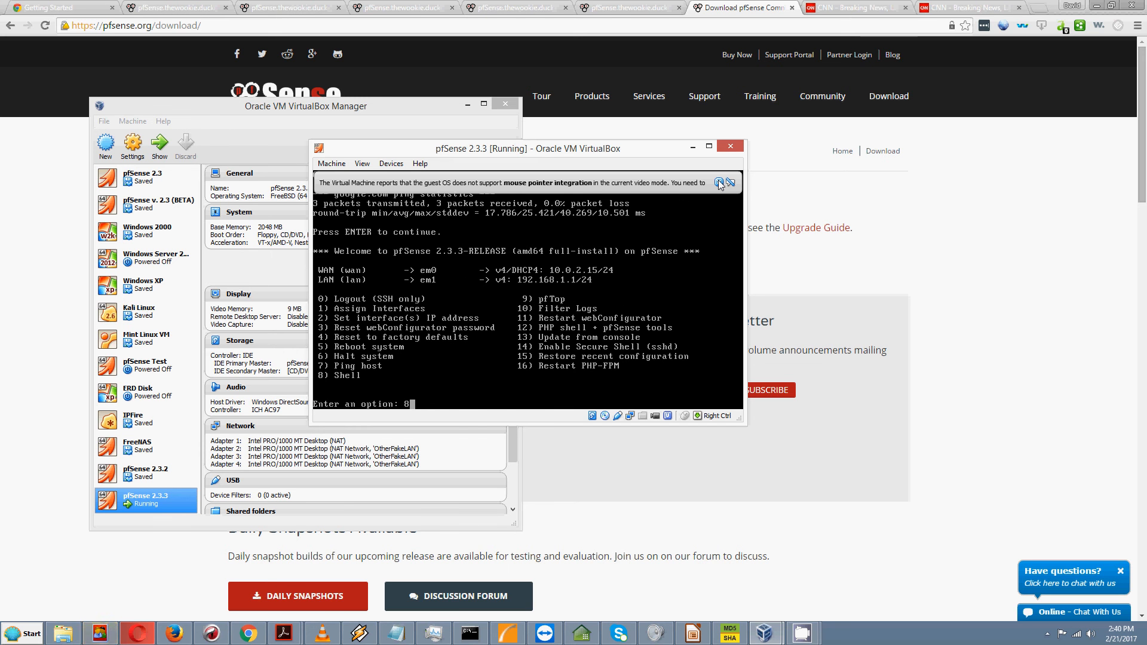
{"action": "key", "text": "Return"}
{"action": "type", "text": "exit"}
{"action": "key", "text": "Return"}
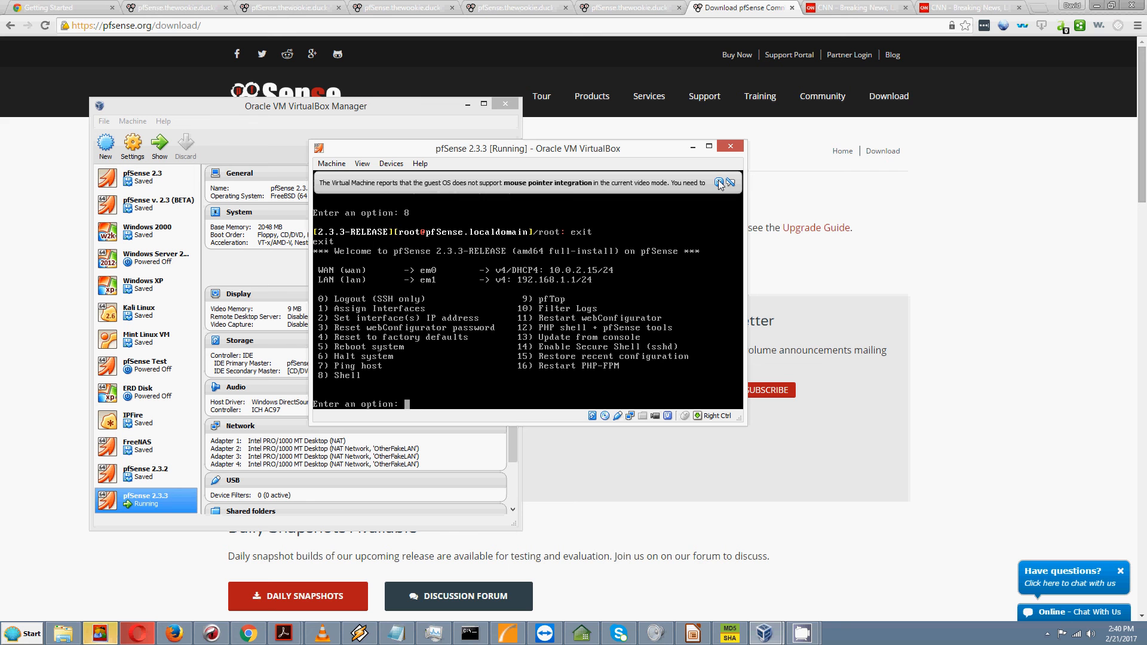
View the connection states in pfTop, dismiss the mouse pointer integration message, and quit back to the console menu
{"action": "type", "text": "9"}
{"action": "key", "text": "Return"}
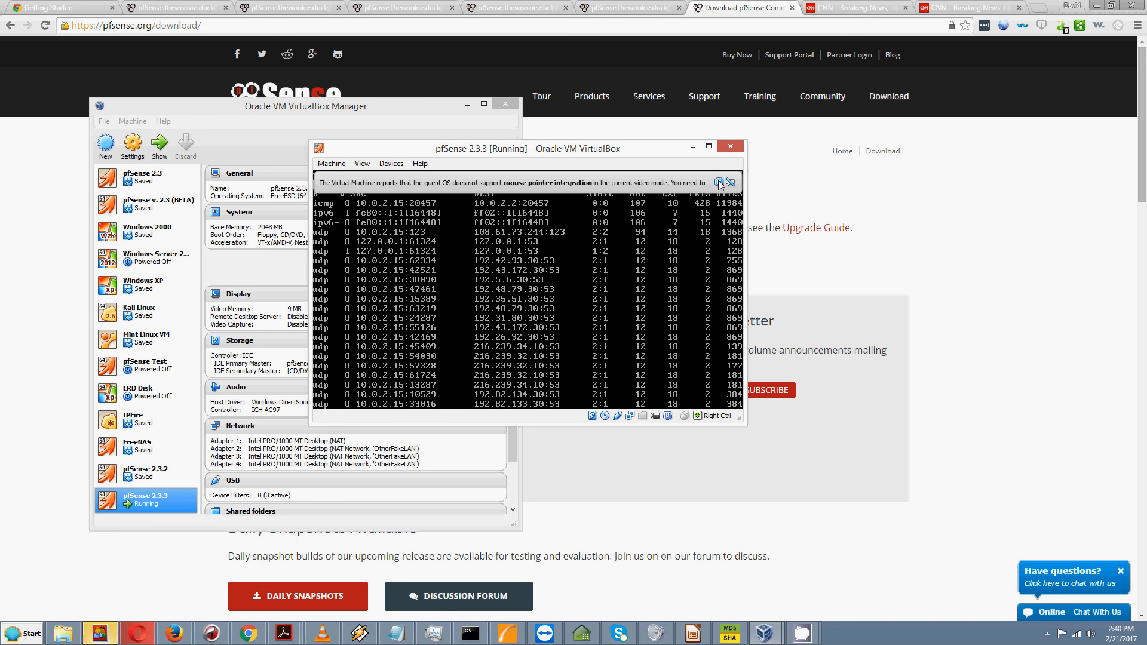
{"action": "left_click", "coordinate": [720, 183]}
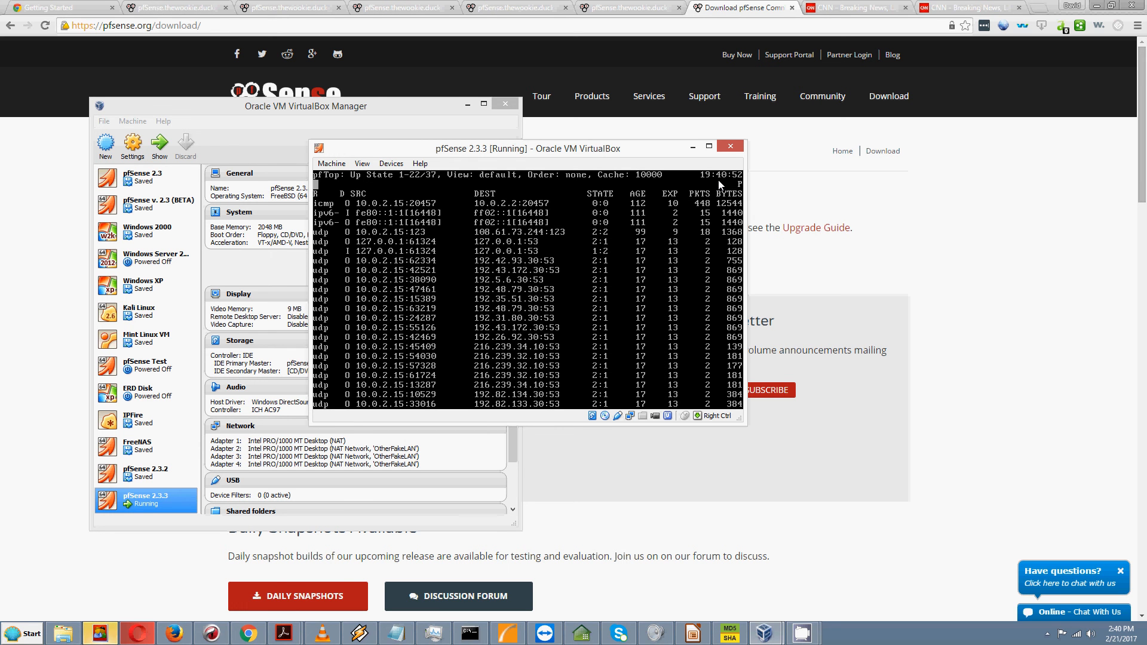
{"action": "key", "text": "q"}
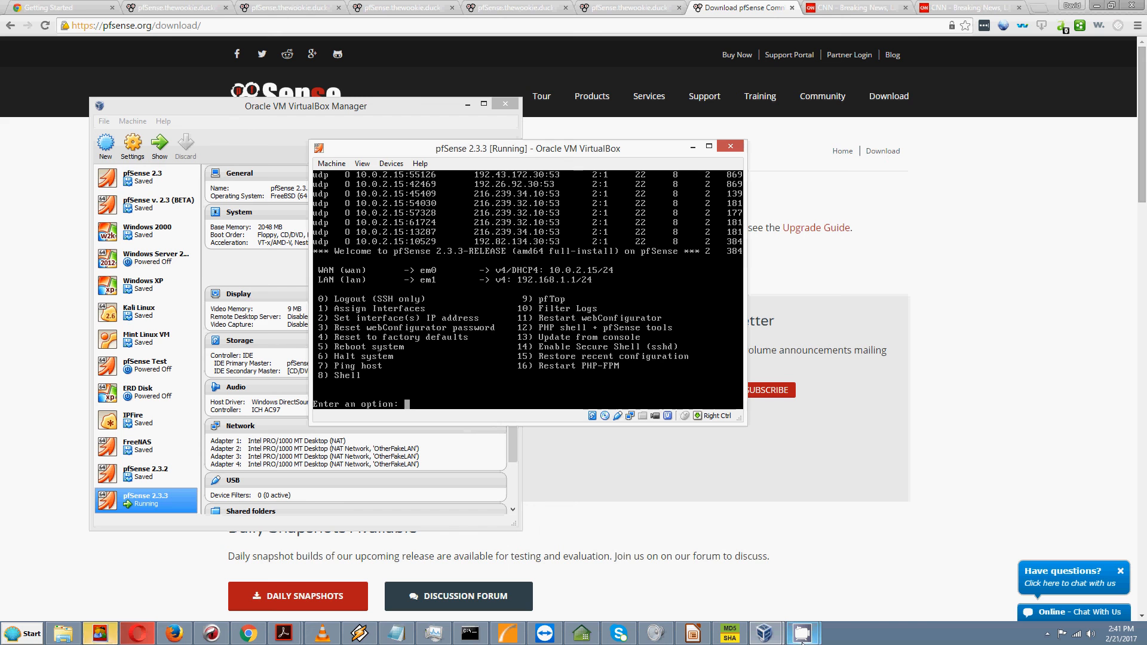
{"action": "mouse_move", "coordinate": [803, 635]}
{"action": "left_click", "coordinate": [726, 570]}
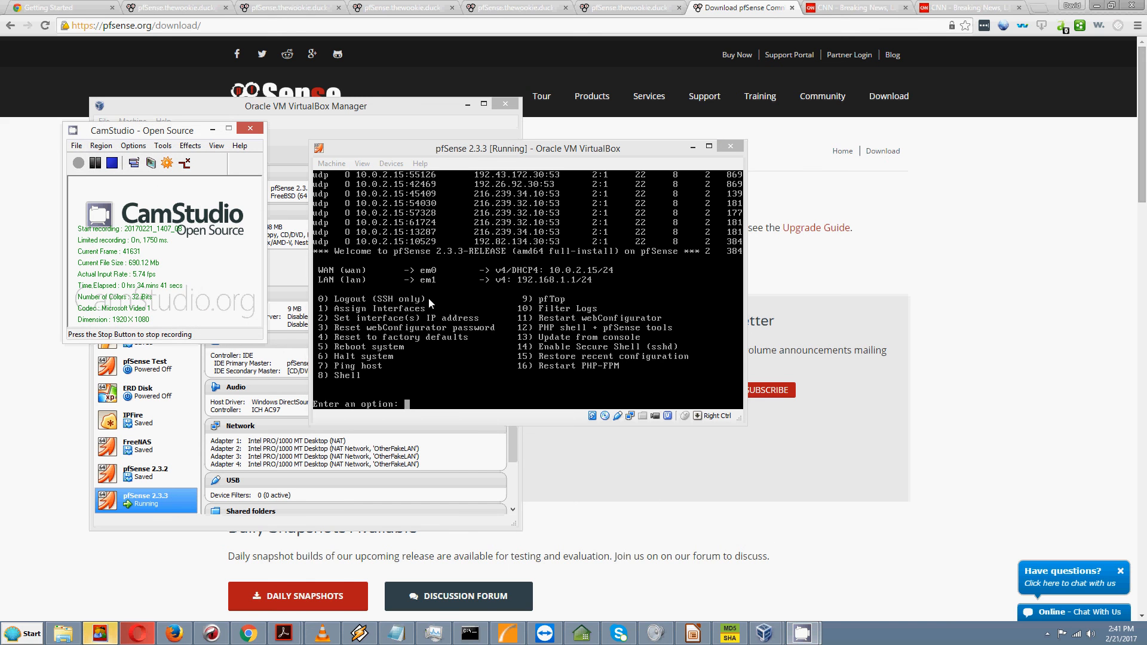